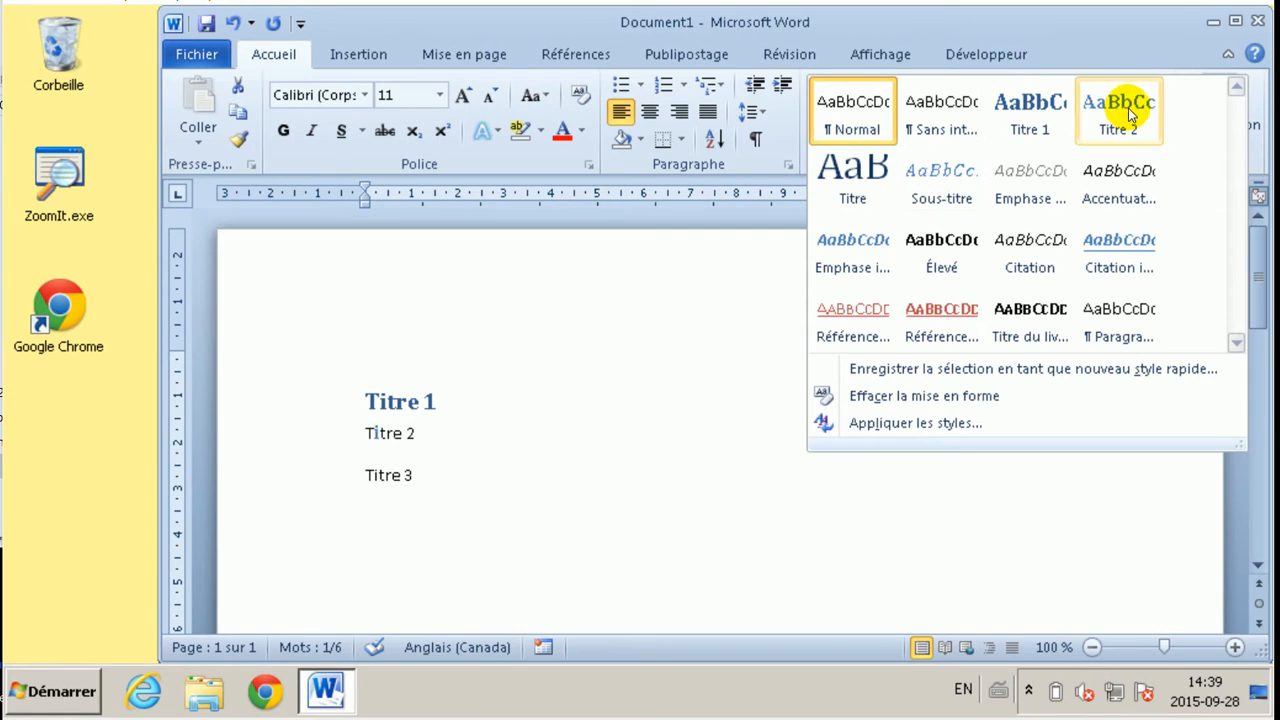
- Apply the Titre 2 style to the "Titre 2" line and the Titre 3 style to the "Titre 3" line
click(408, 430)
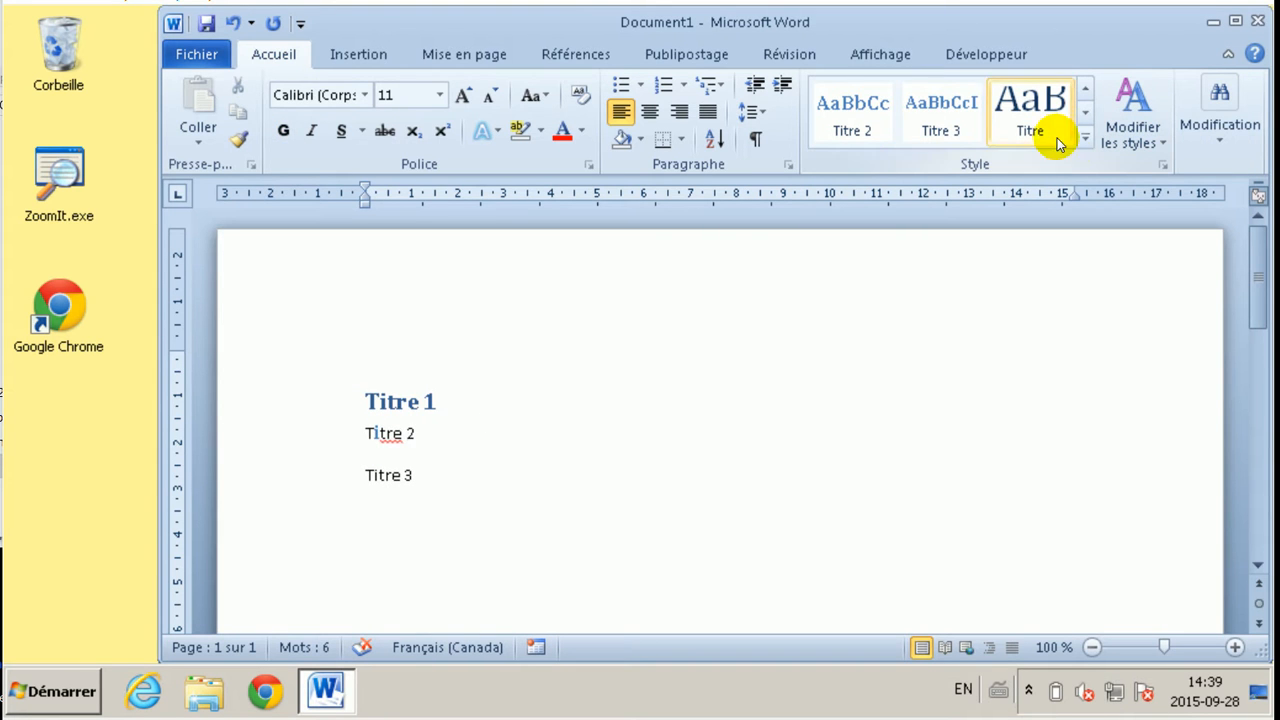
click(850, 110)
click(393, 474)
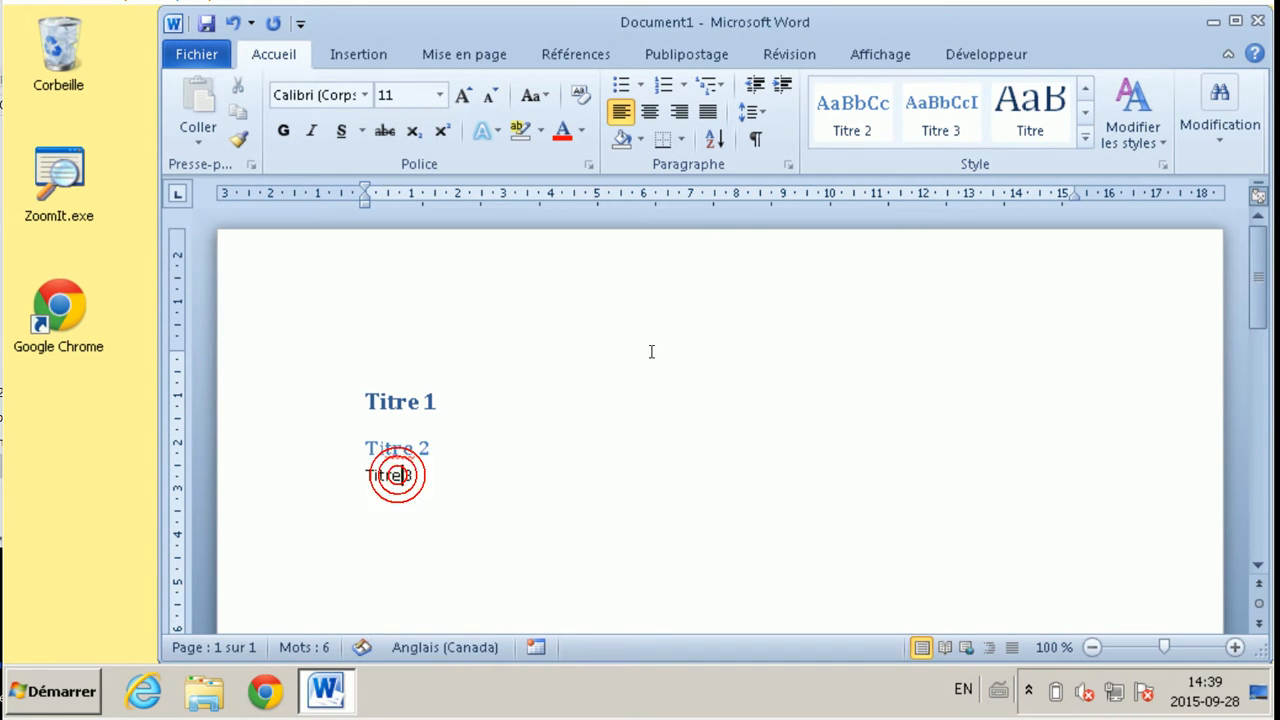
click(938, 112)
- Enlarge the "Titre 1" heading text to size 36 and colour it dark red
drag(488, 410, 417, 269)
click(465, 95)
click(465, 95)
click(465, 95)
click(465, 95)
click(465, 95)
click(465, 95)
click(465, 95)
click(465, 95)
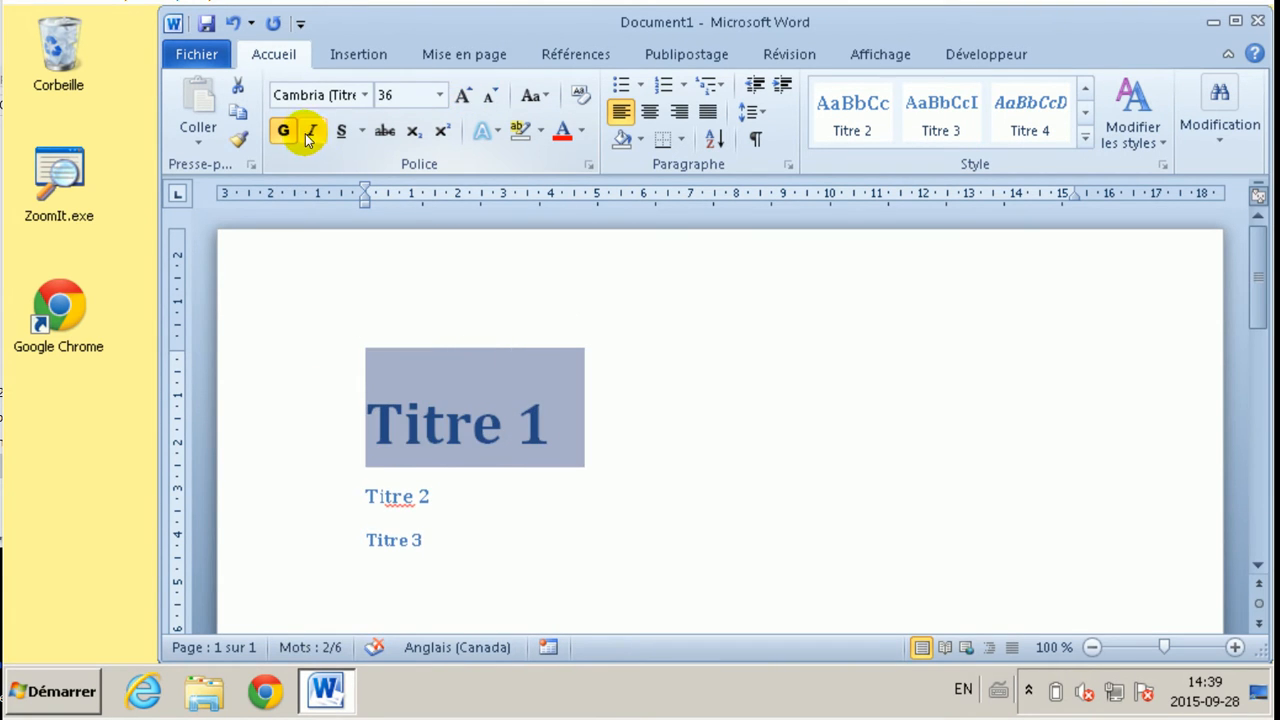
click(581, 134)
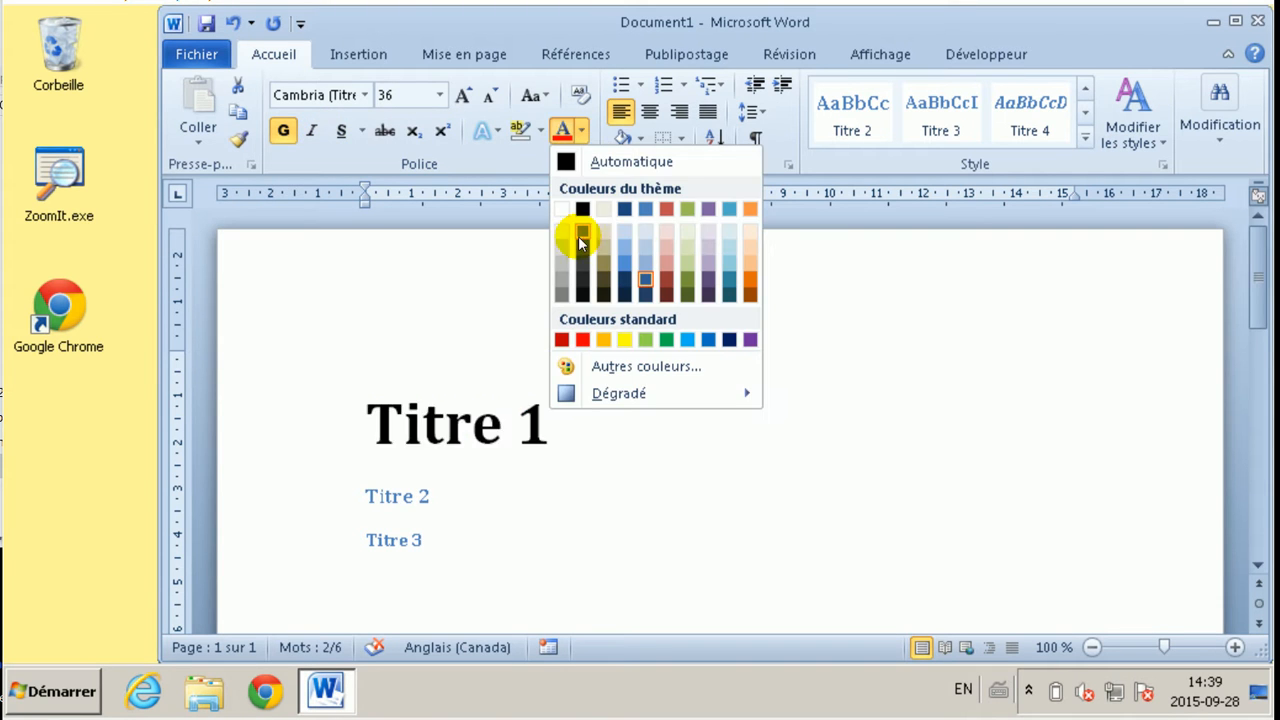
click(668, 284)
- Give the "Titre 2" heading a bottom border and an orange text effect
click(430, 496)
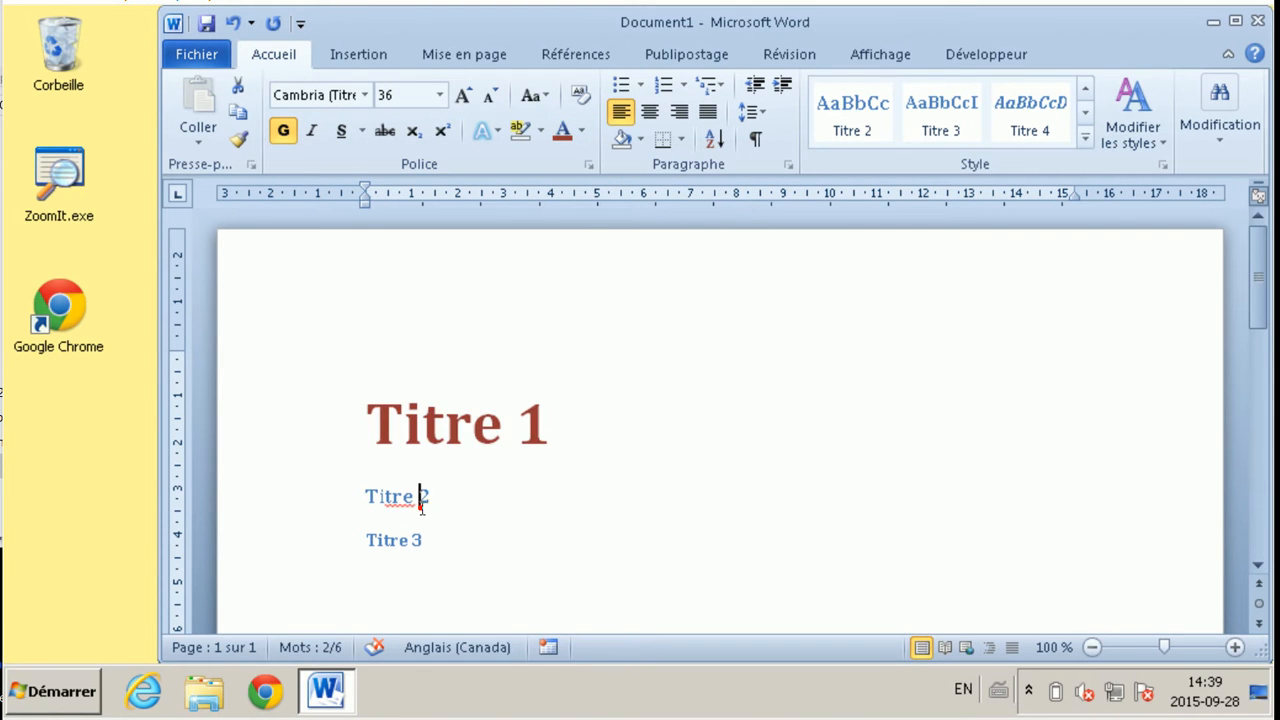
drag(430, 496, 340, 496)
click(664, 138)
click(440, 131)
click(494, 136)
click(583, 412)
- Colour the "Titre 3" heading in a near-black theme shade and surround it with outside borders
click(452, 541)
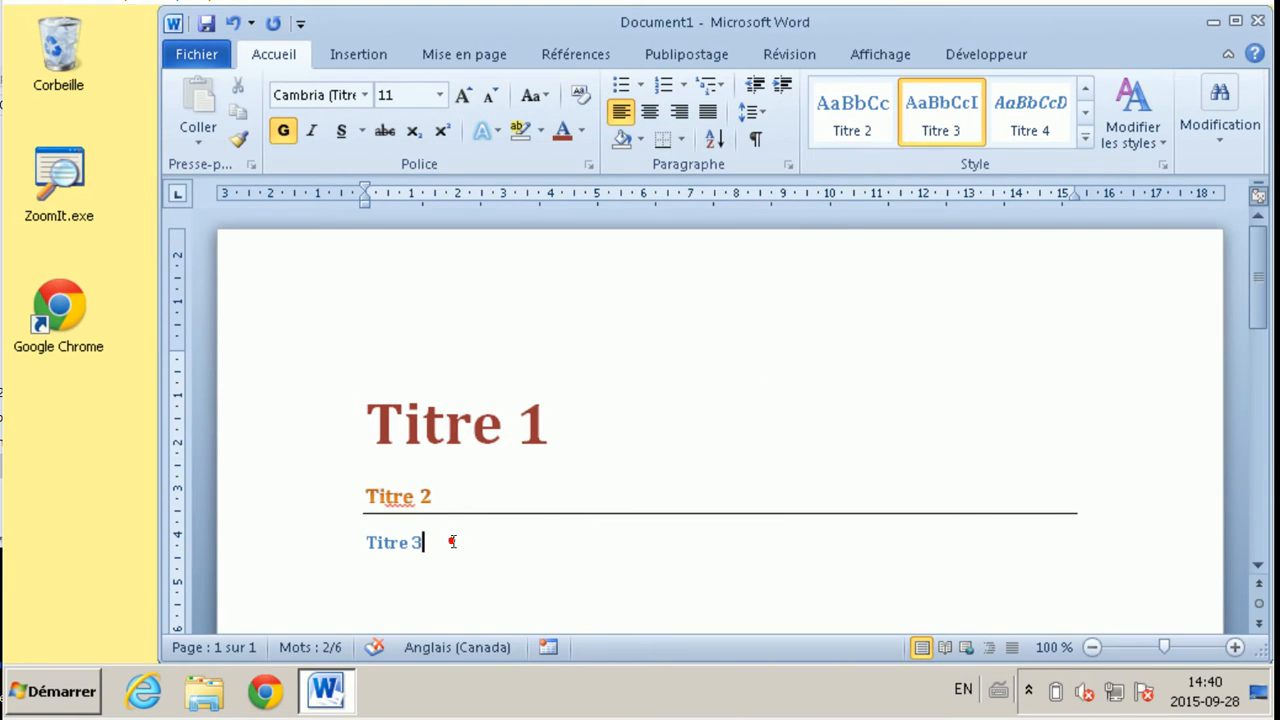
triple_click(431, 543)
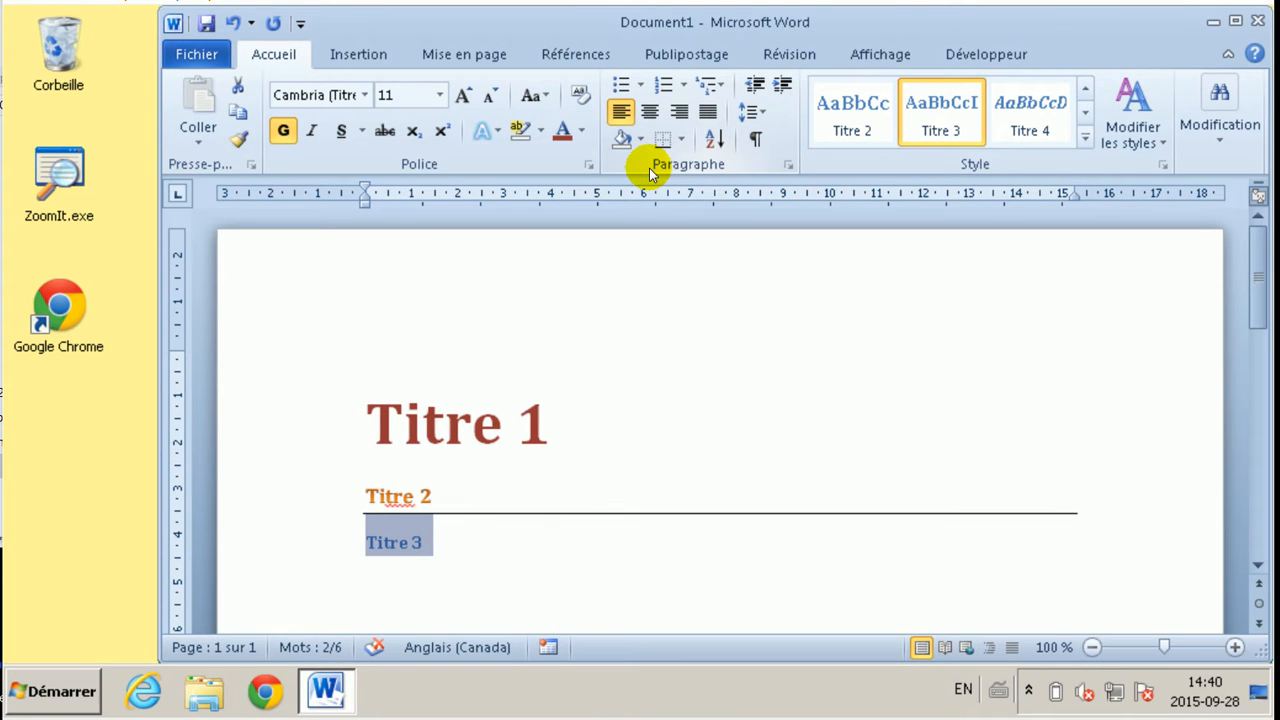
click(581, 131)
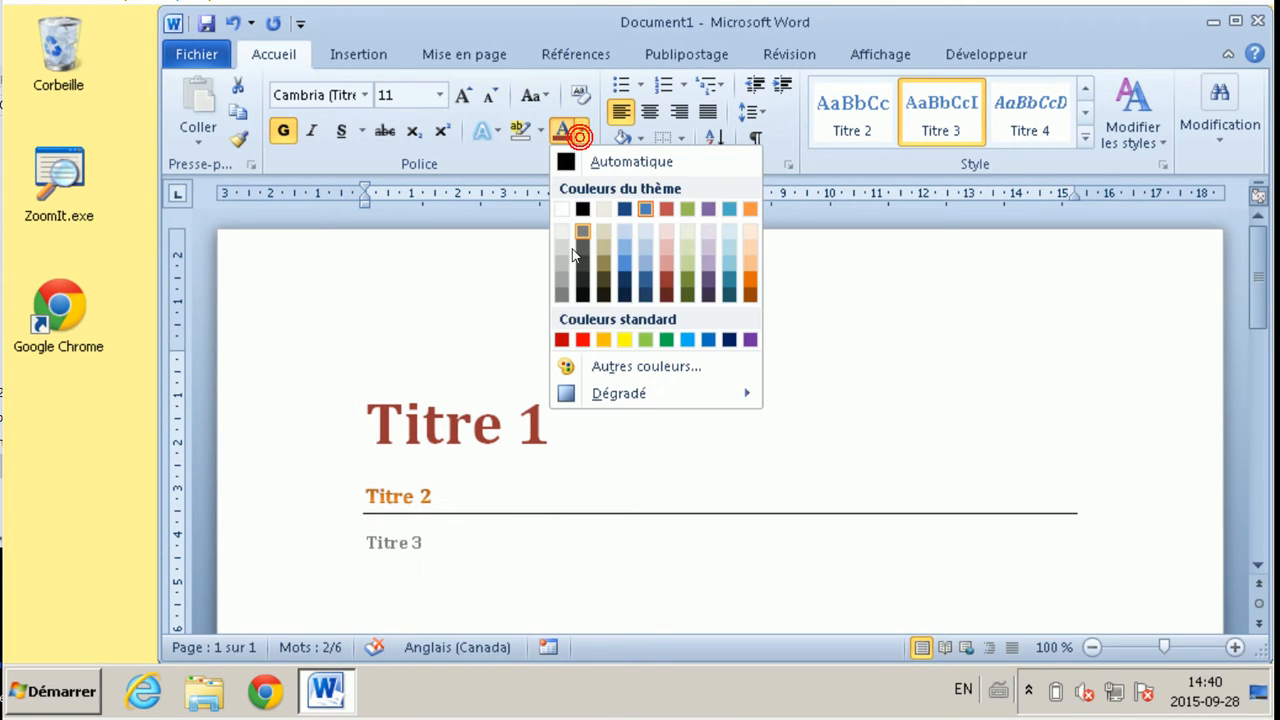
click(581, 281)
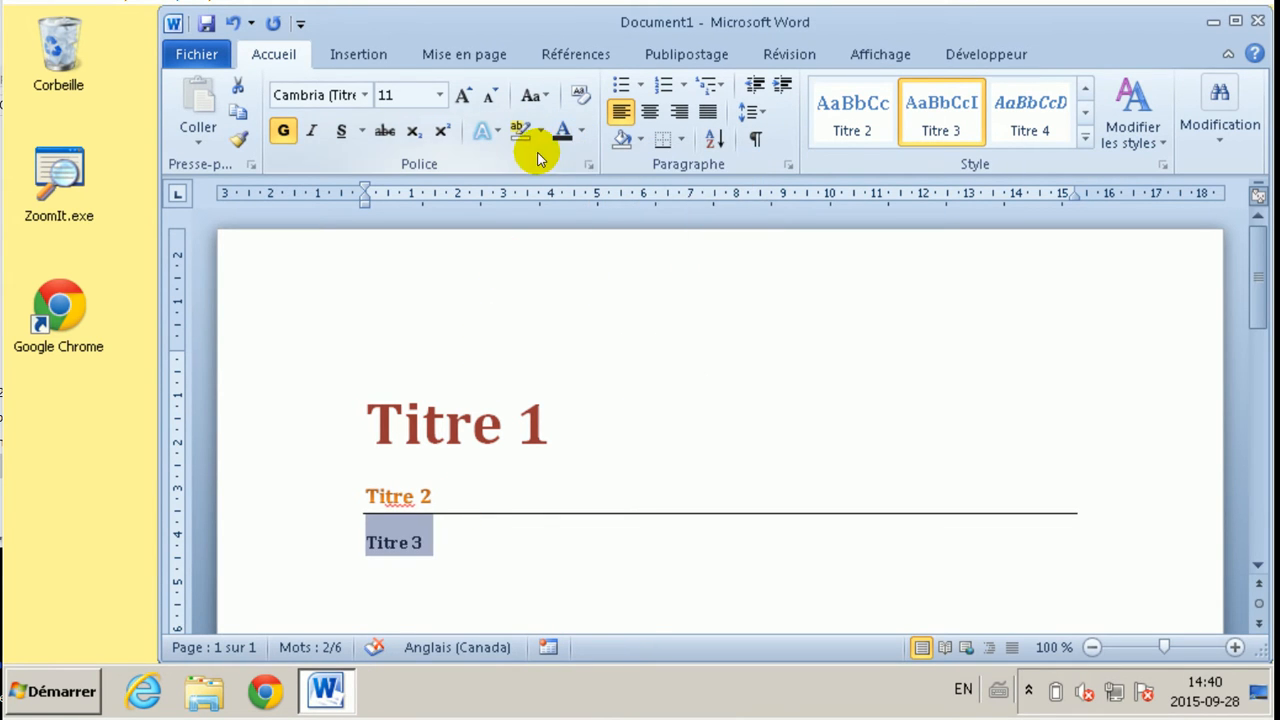
click(681, 139)
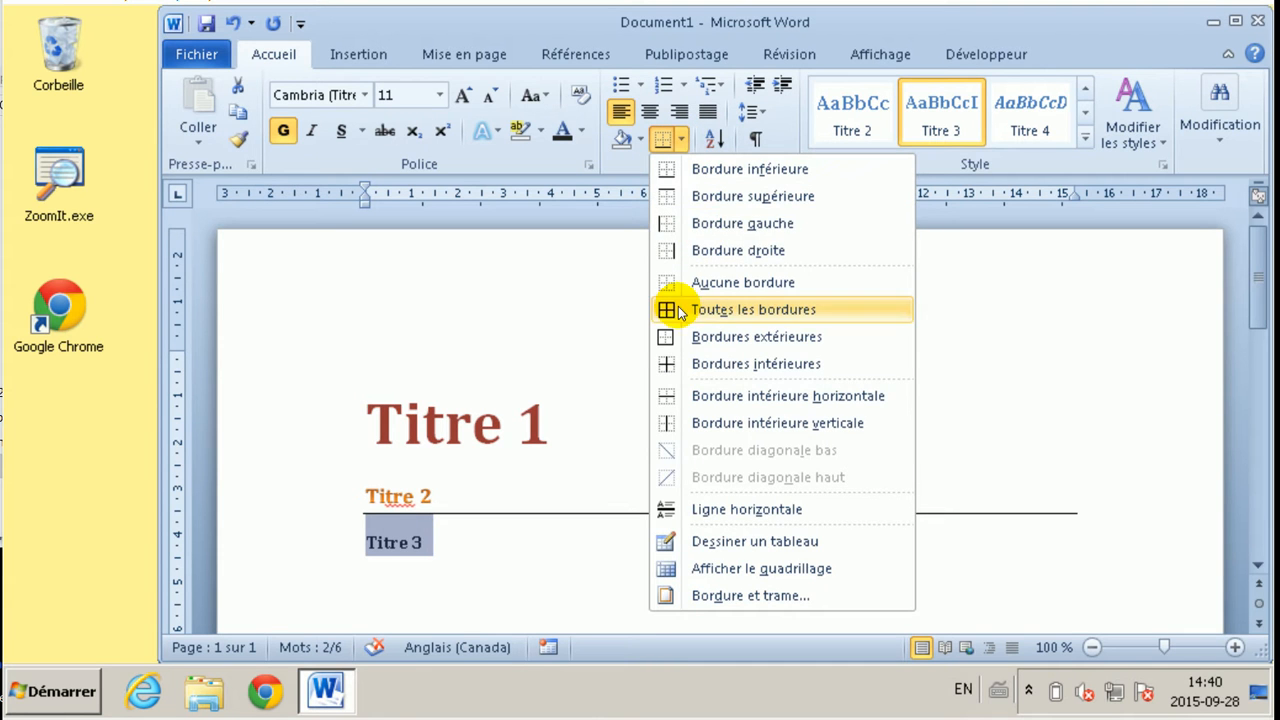
click(680, 337)
click(684, 408)
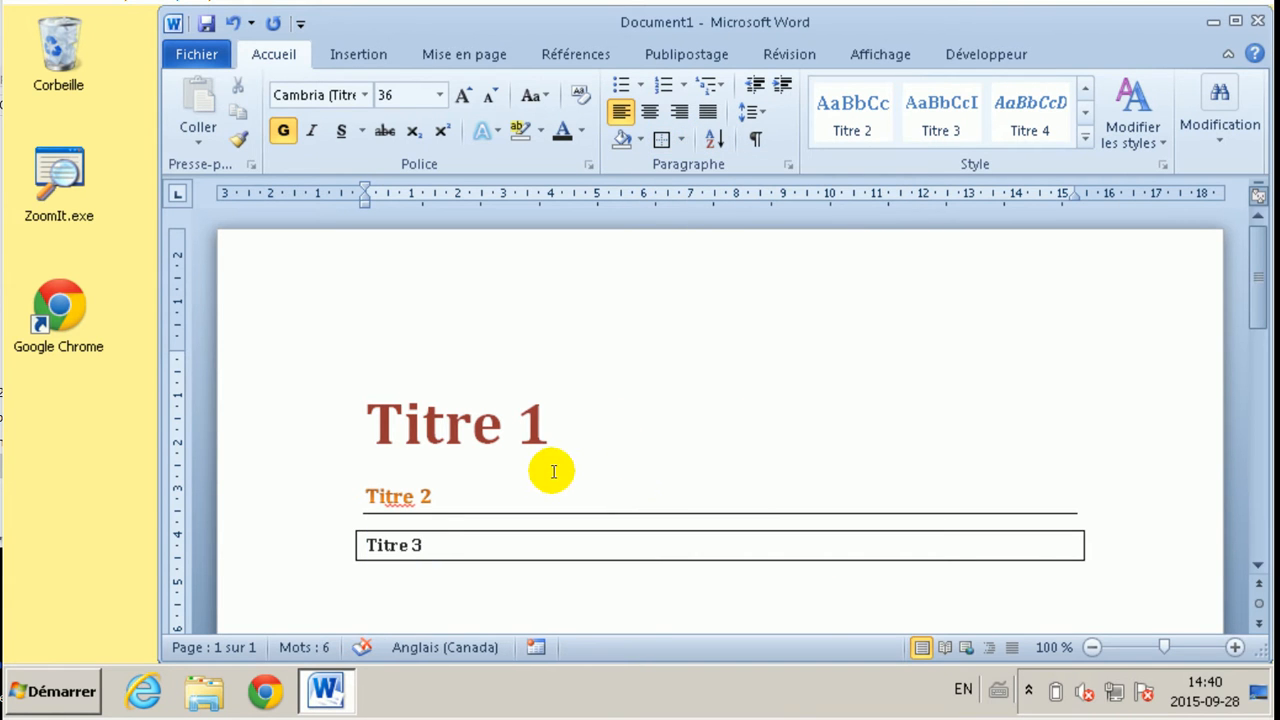
- Add a line of body text reading "ytiyu" directly below the "Titre 2" heading
click(420, 540)
click(493, 500)
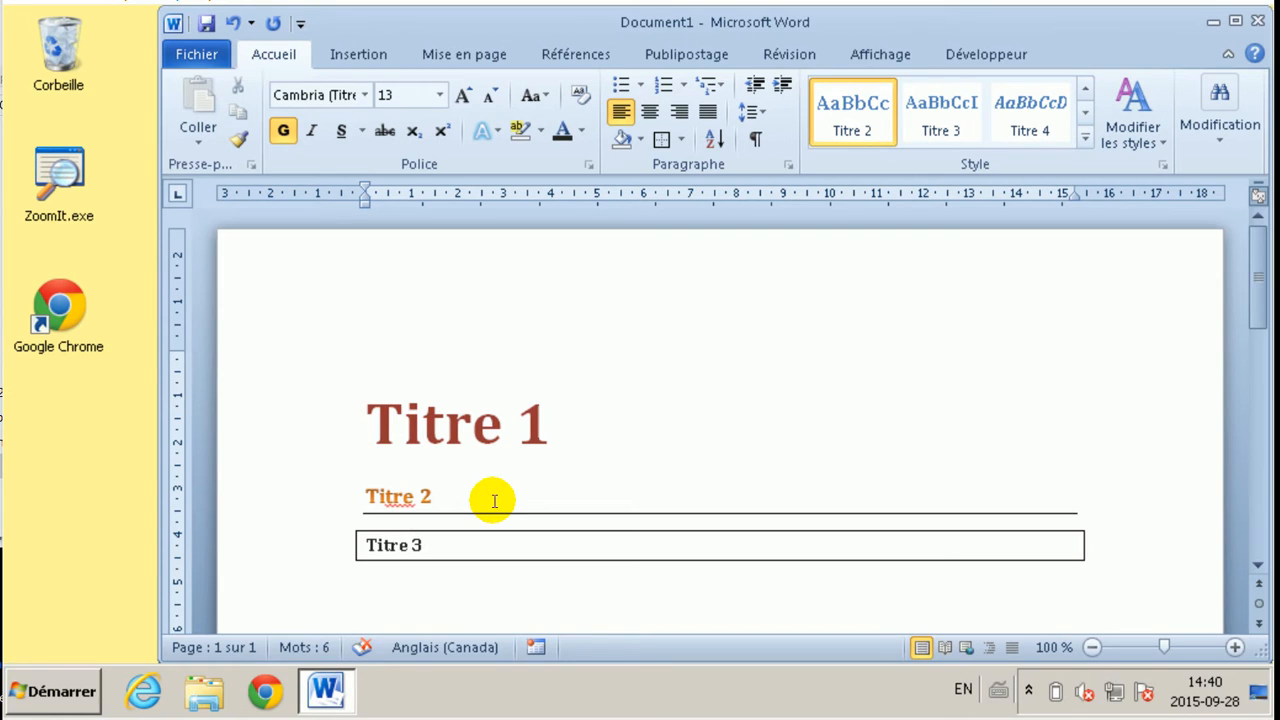
key(Return)
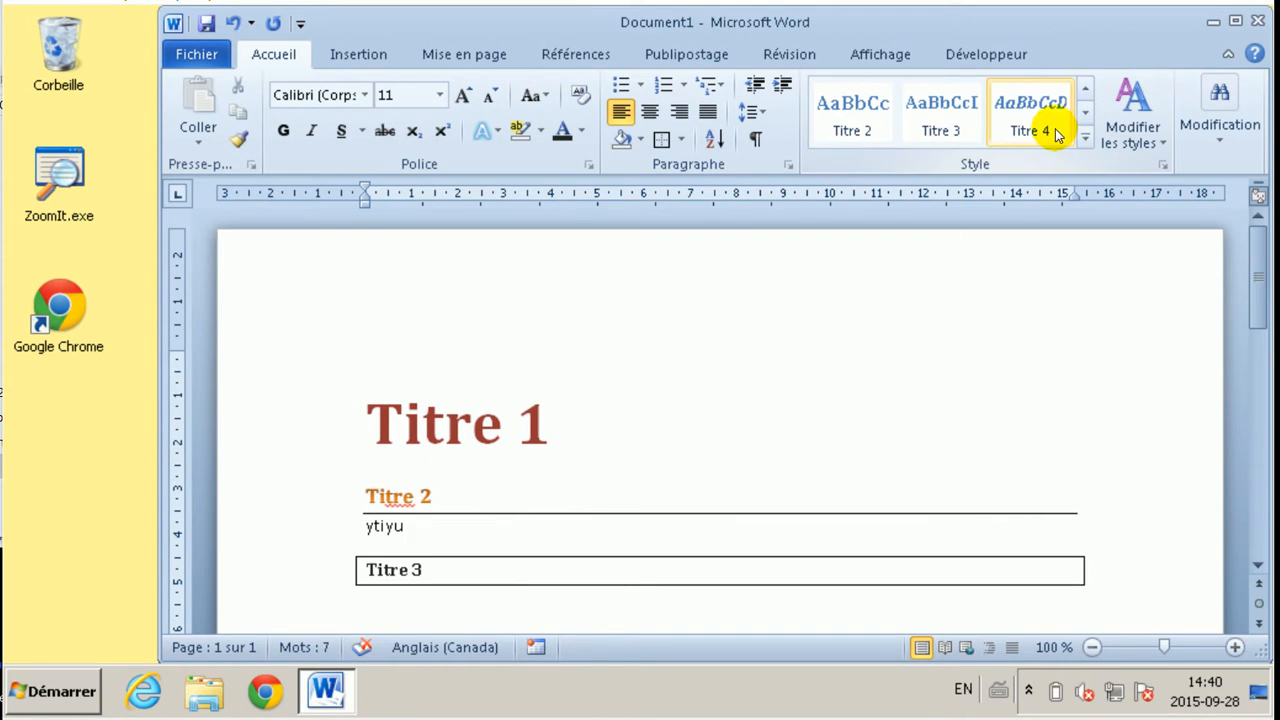
- Update the Titre 1 style to match the formatting of the "Titre 1" heading
right_click(437, 427)
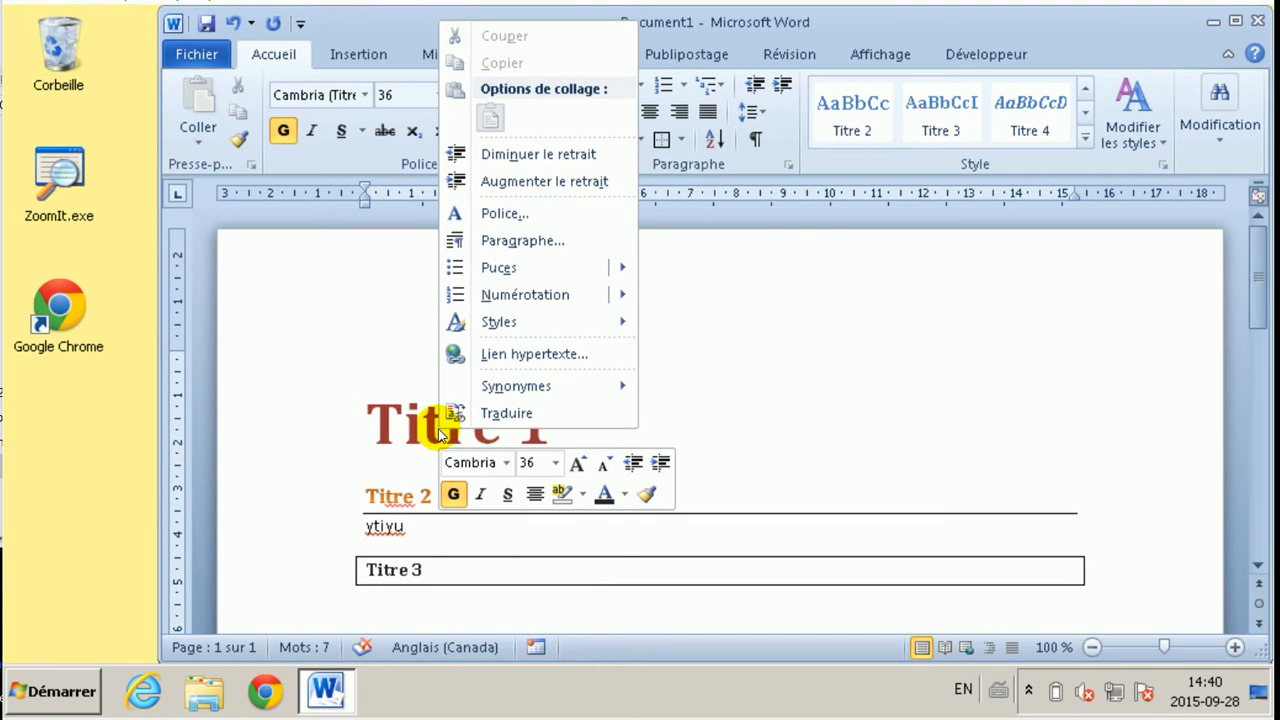
click(408, 430)
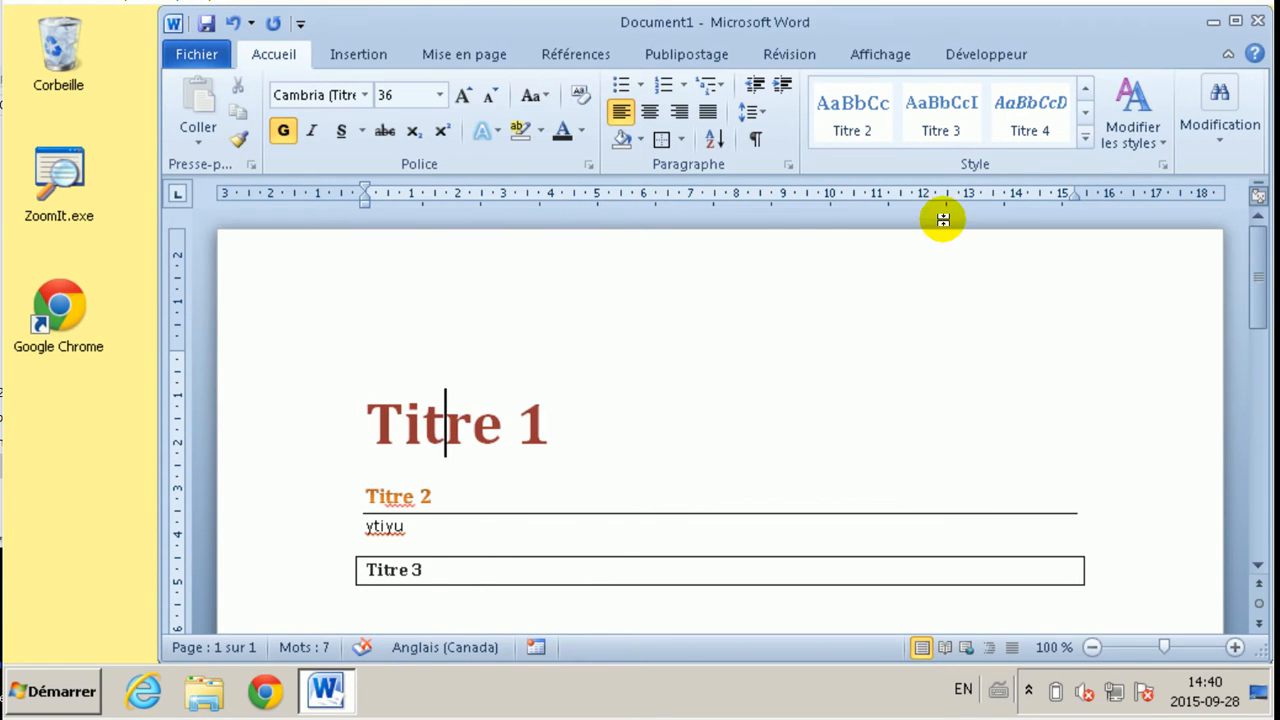
click(1085, 142)
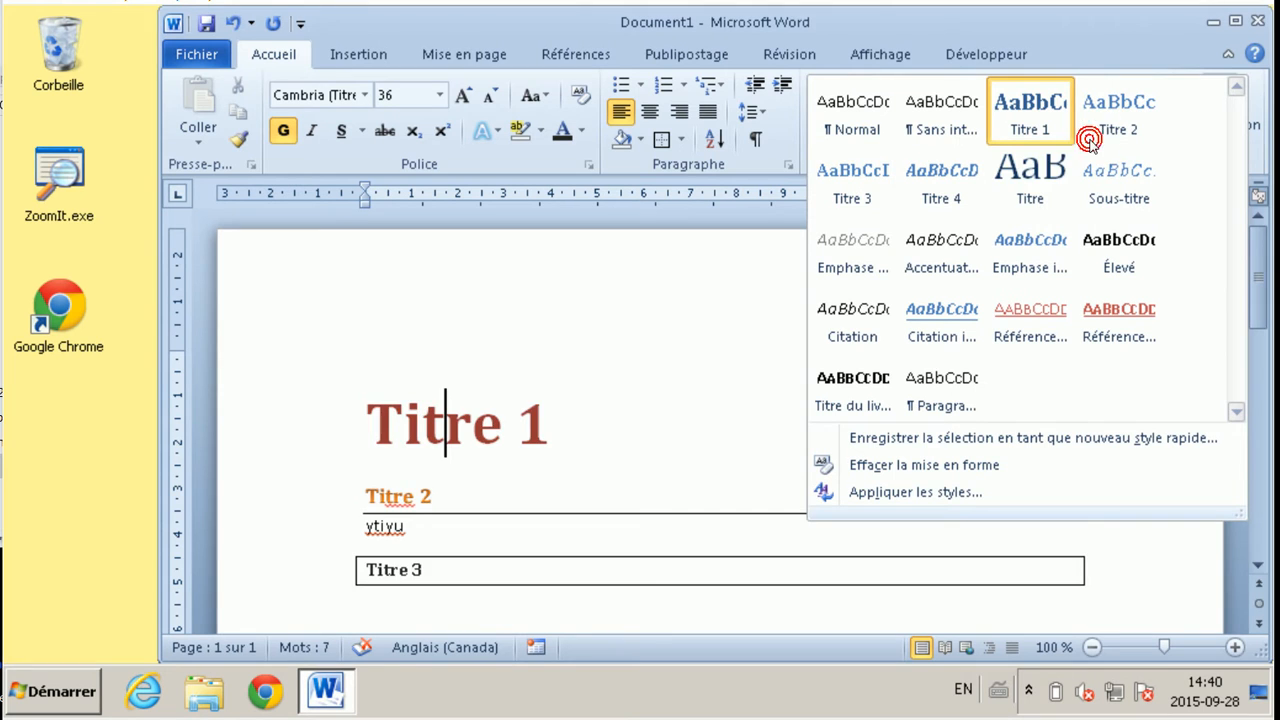
right_click(1020, 118)
click(896, 123)
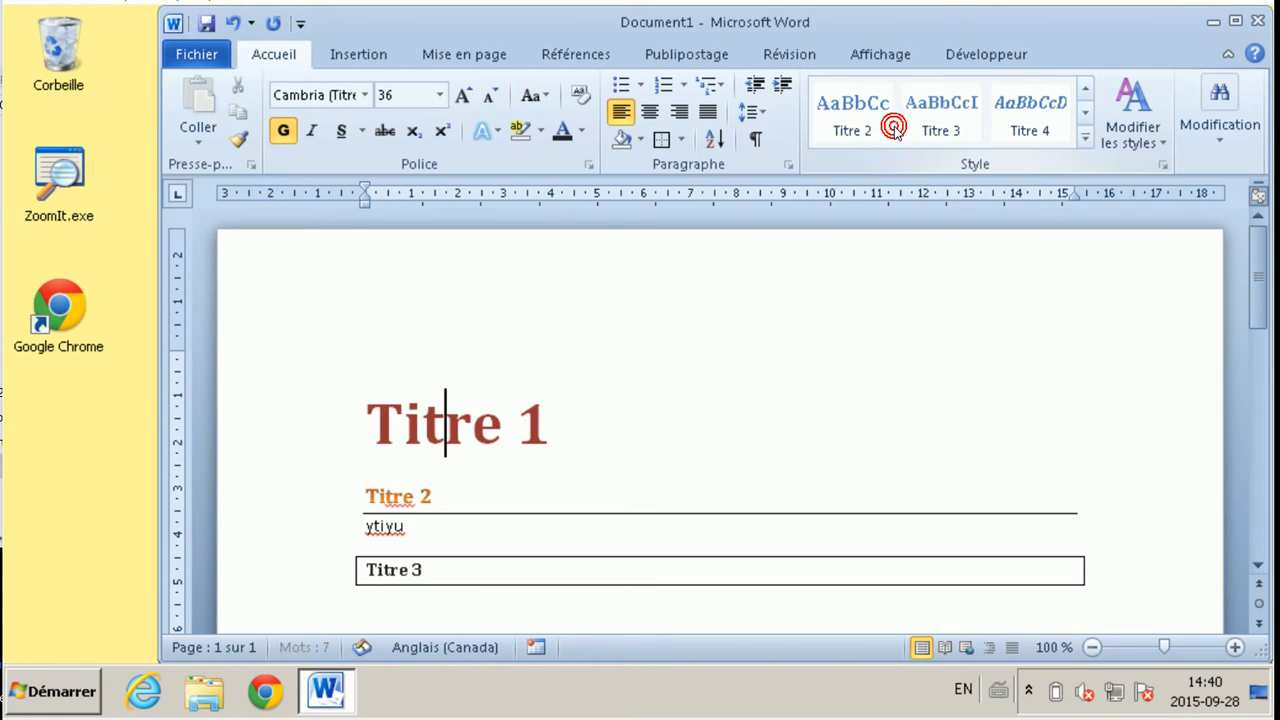
- Update the Titre 2 style to match the formatting of the "Titre 2" heading
click(398, 497)
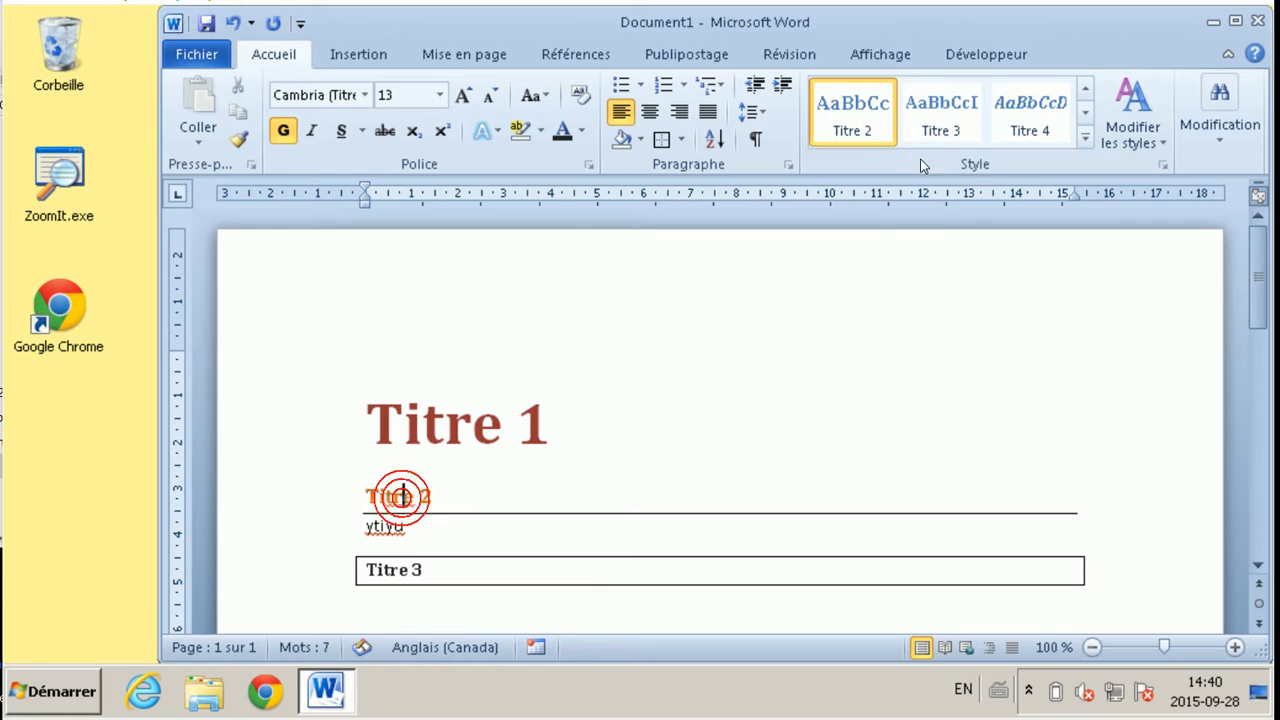
right_click(878, 122)
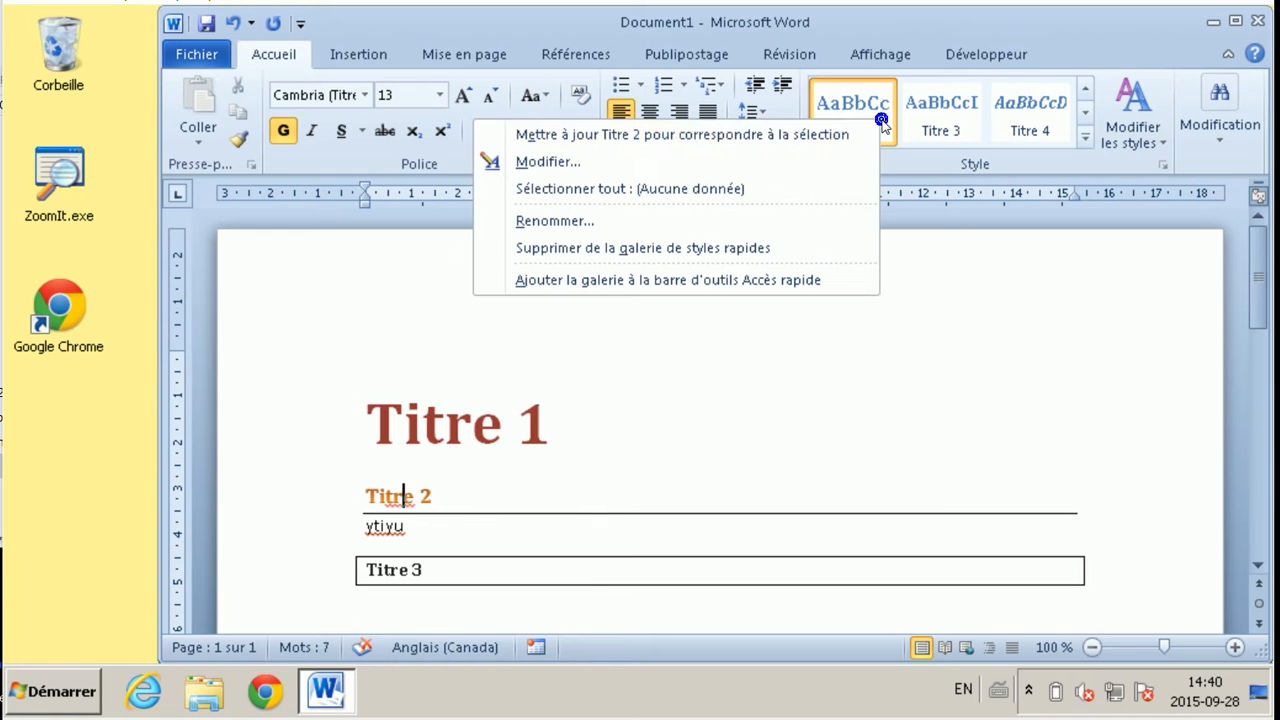
click(694, 134)
- Update the Titre 3 style to match the formatting of the "Titre 3" heading
click(398, 569)
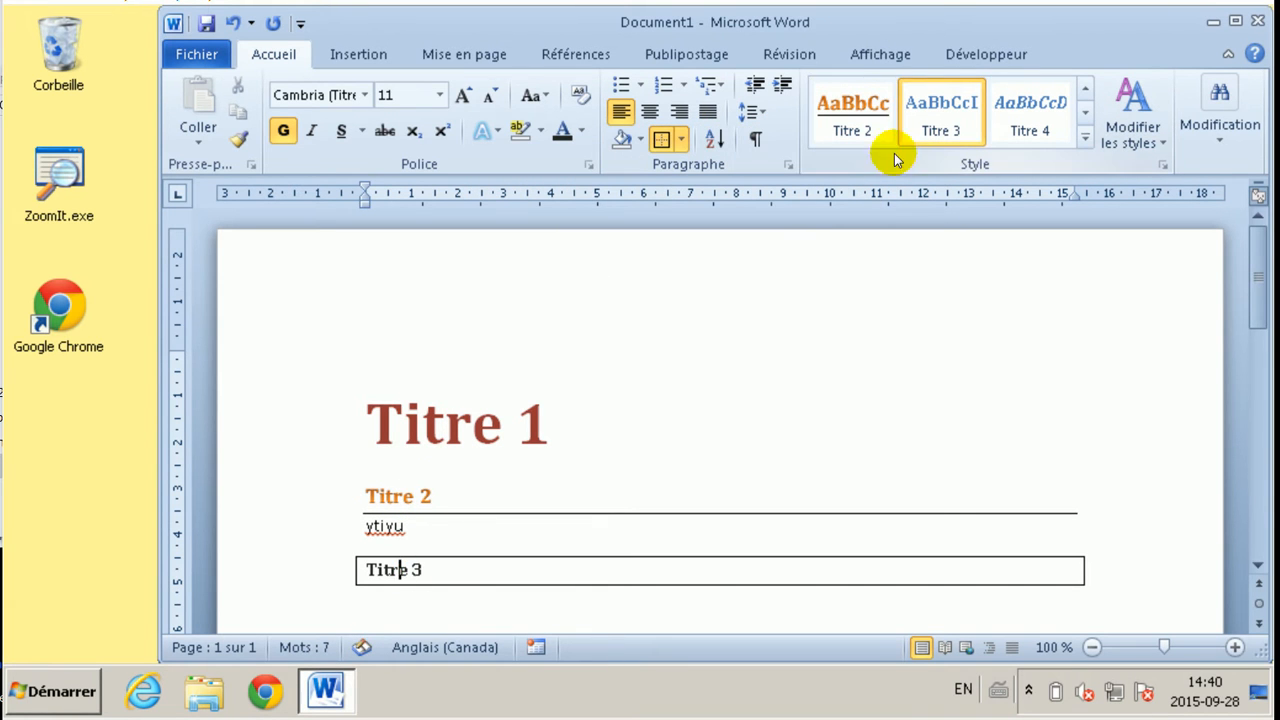
right_click(928, 120)
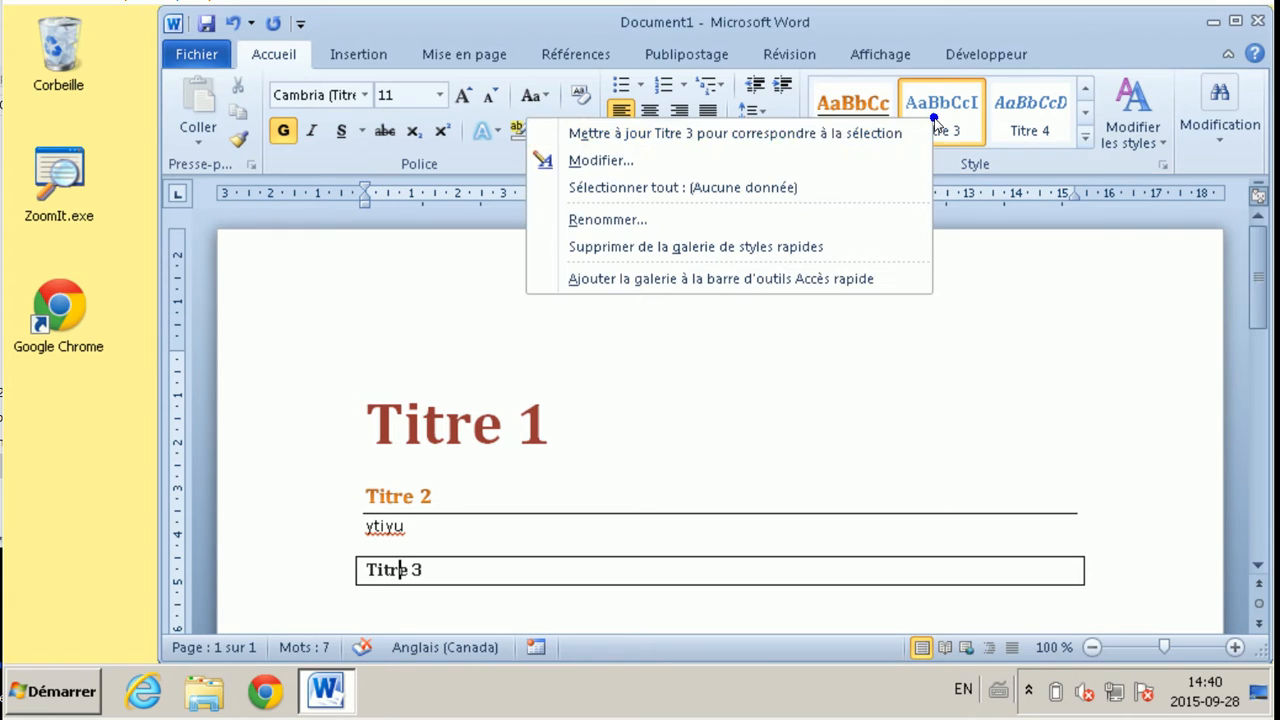
click(806, 140)
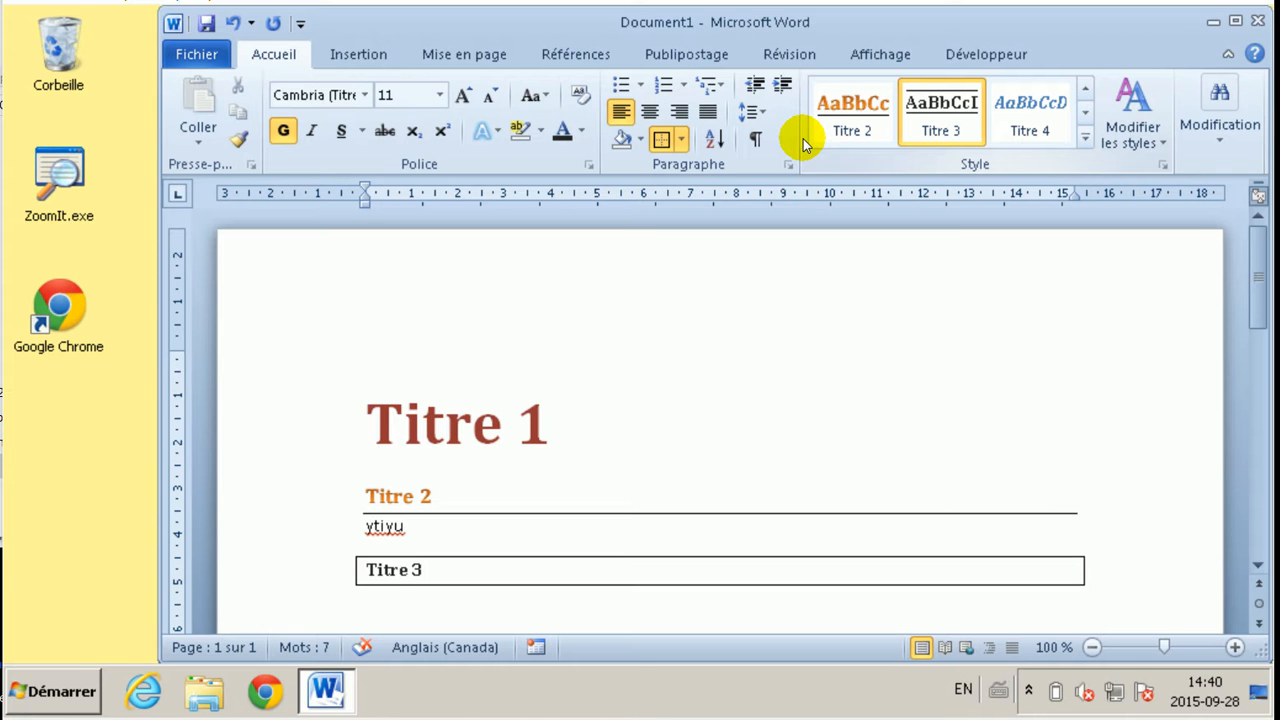
- Save the document to the desktop (Bureau) as the macro-enabled Word template Normal.dotm and close it
click(197, 56)
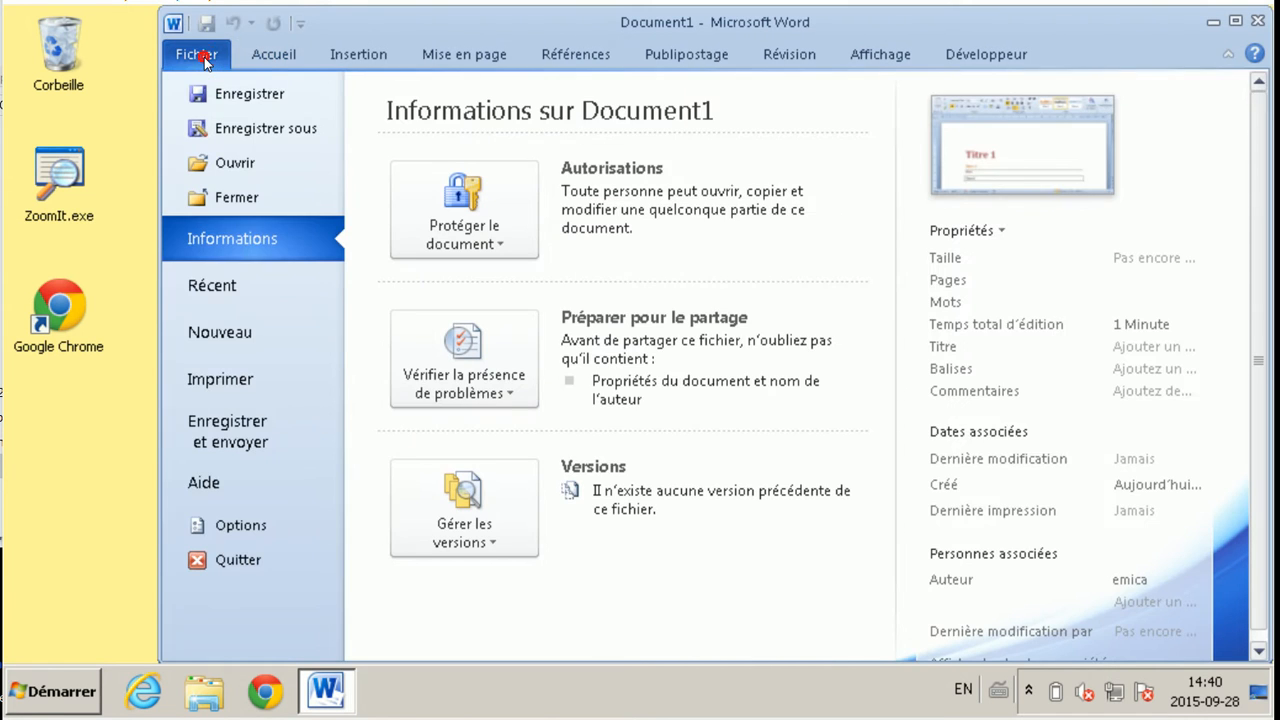
click(268, 130)
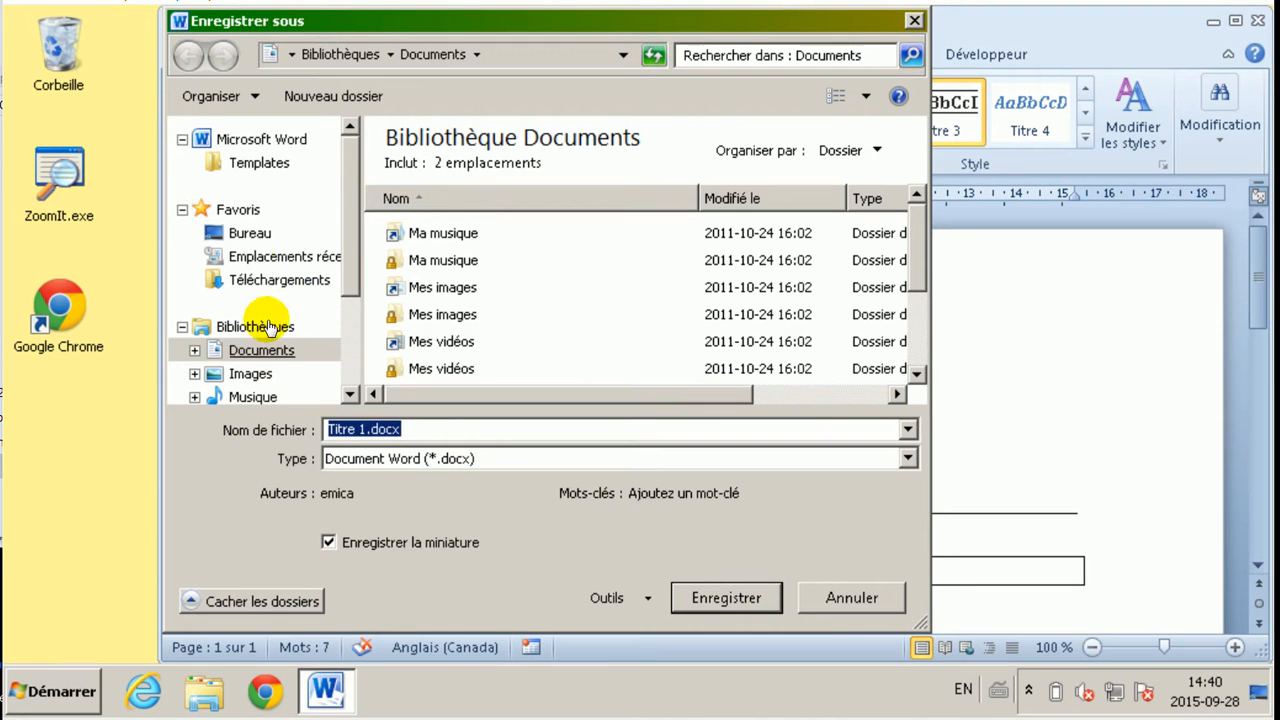
click(249, 233)
click(363, 429)
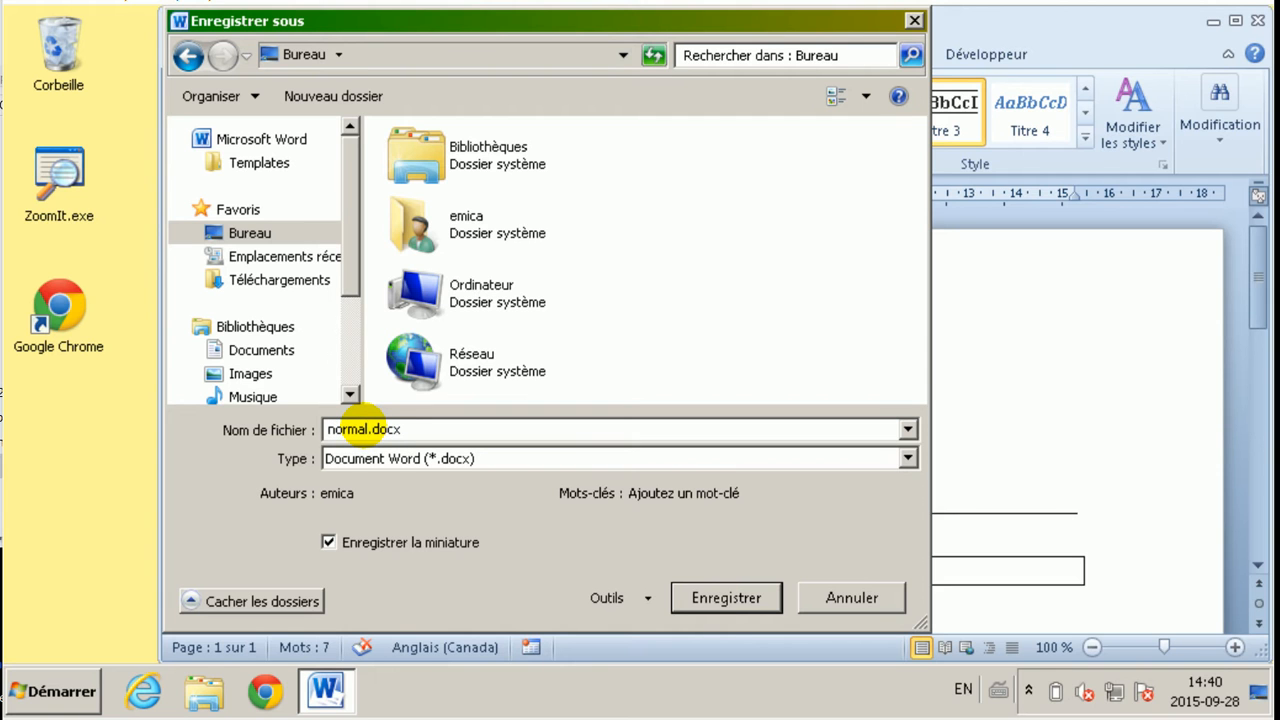
click(436, 460)
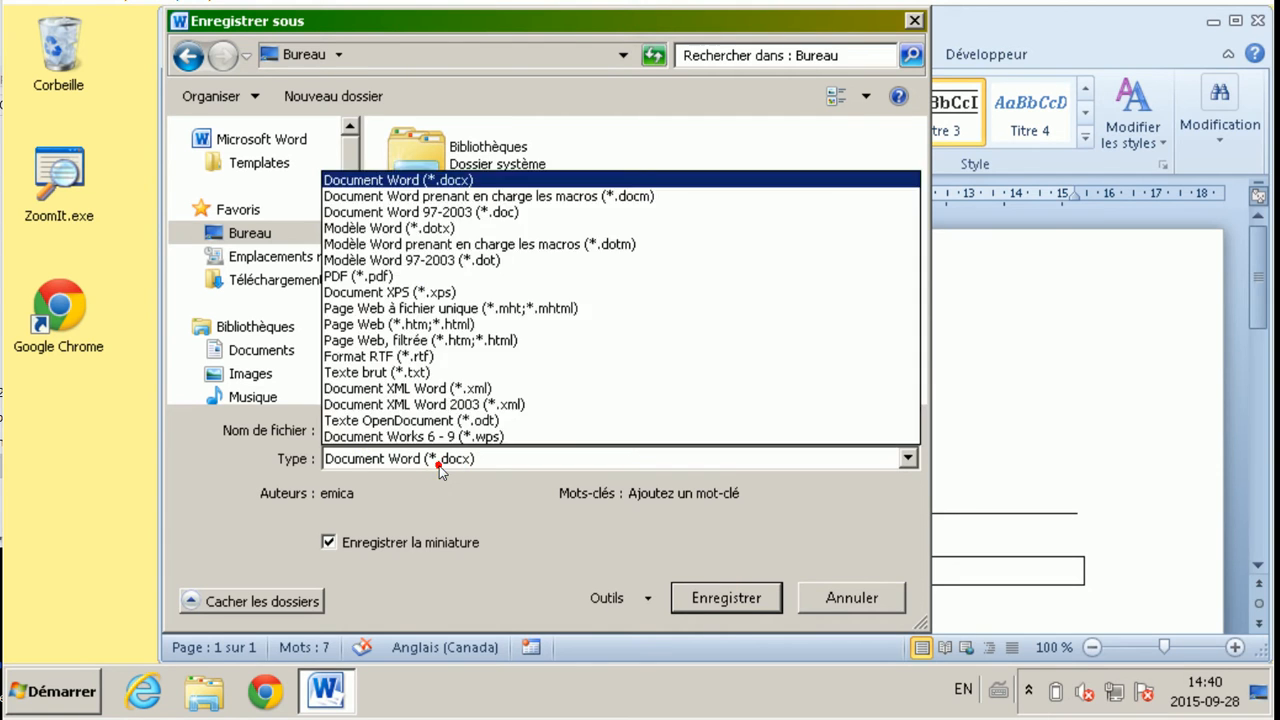
click(507, 245)
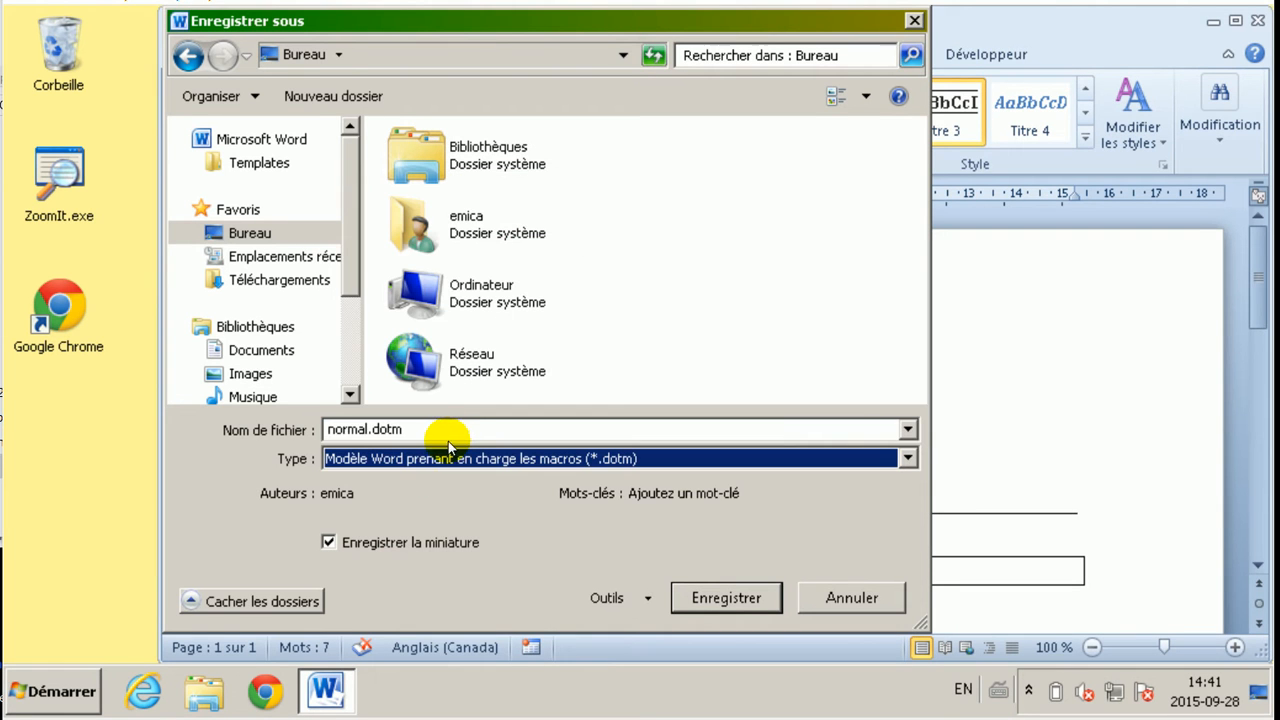
double_click(334, 428)
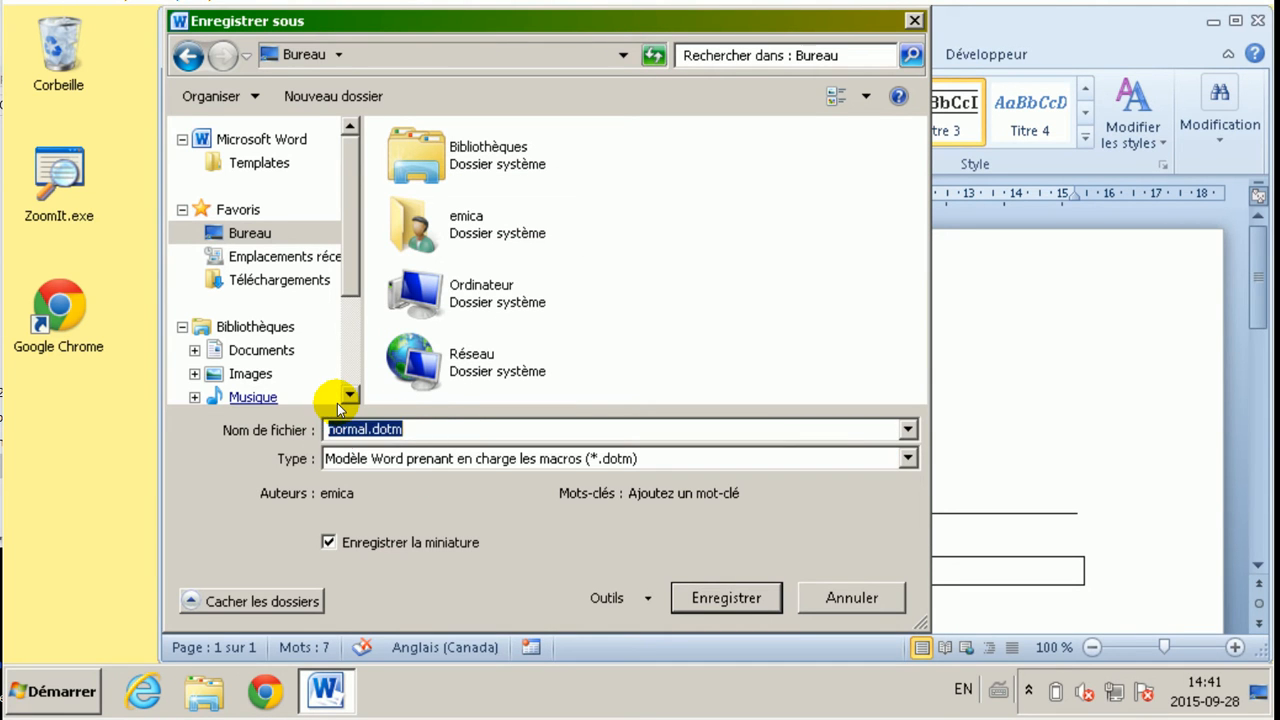
key(Left)
click(764, 598)
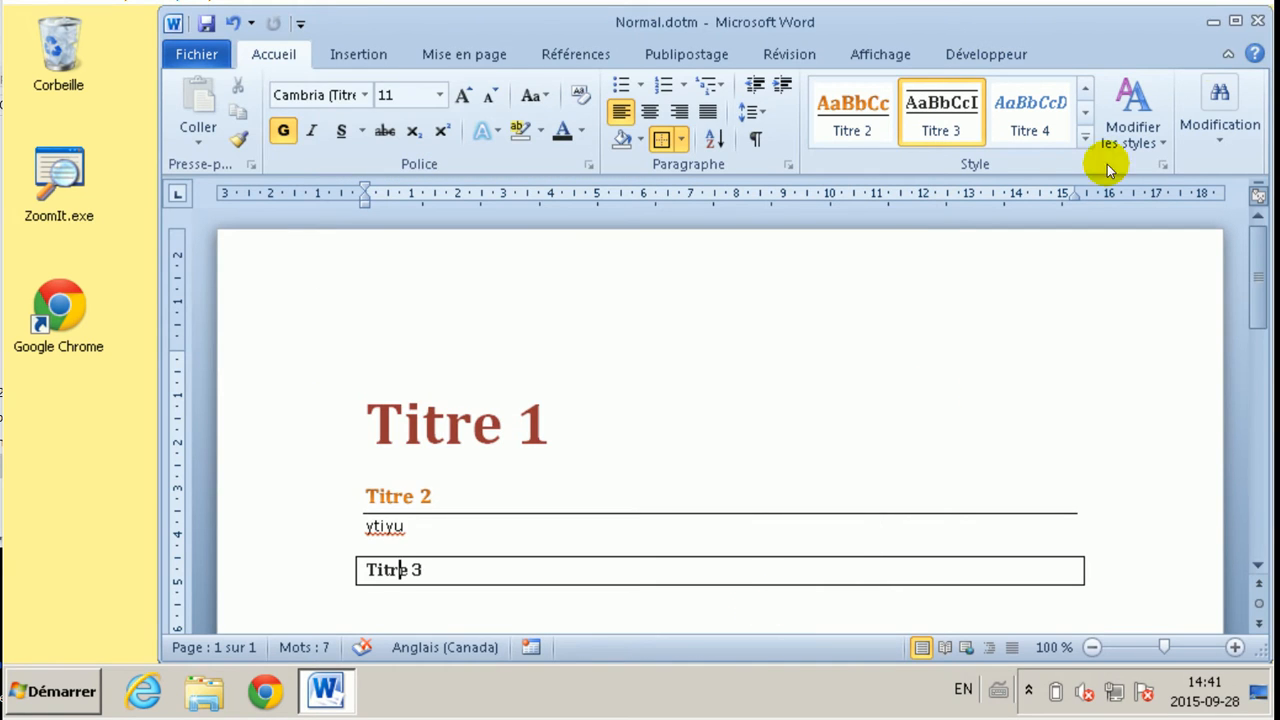
click(1258, 21)
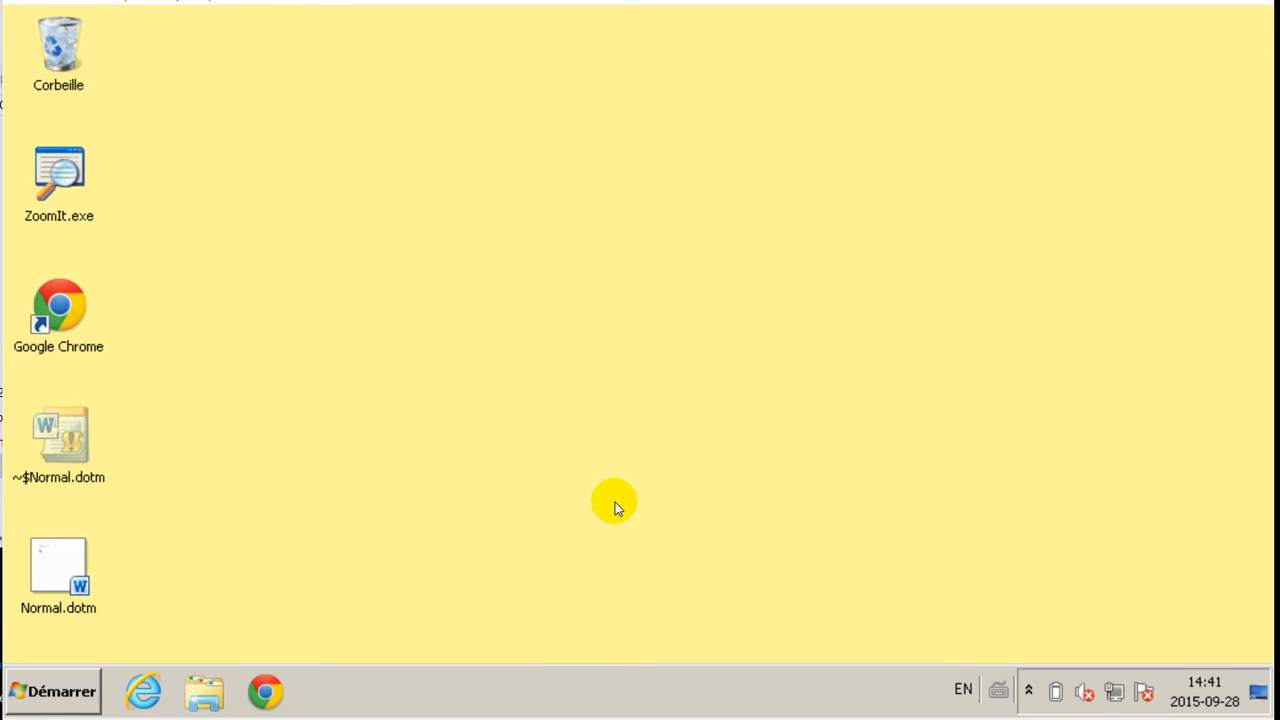
- Open the user's profile folder in Windows Explorer and browse to AppData\Roaming\Microsoft\Templates
click(52, 691)
click(406, 208)
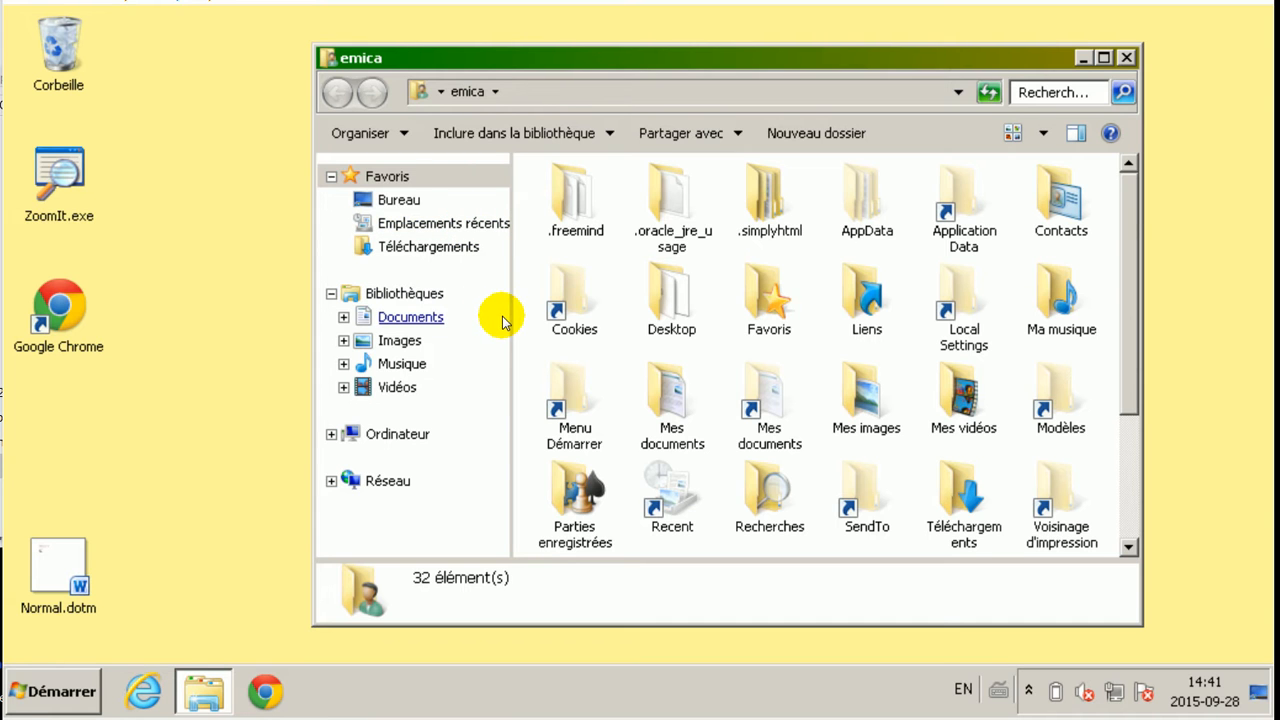
click(526, 88)
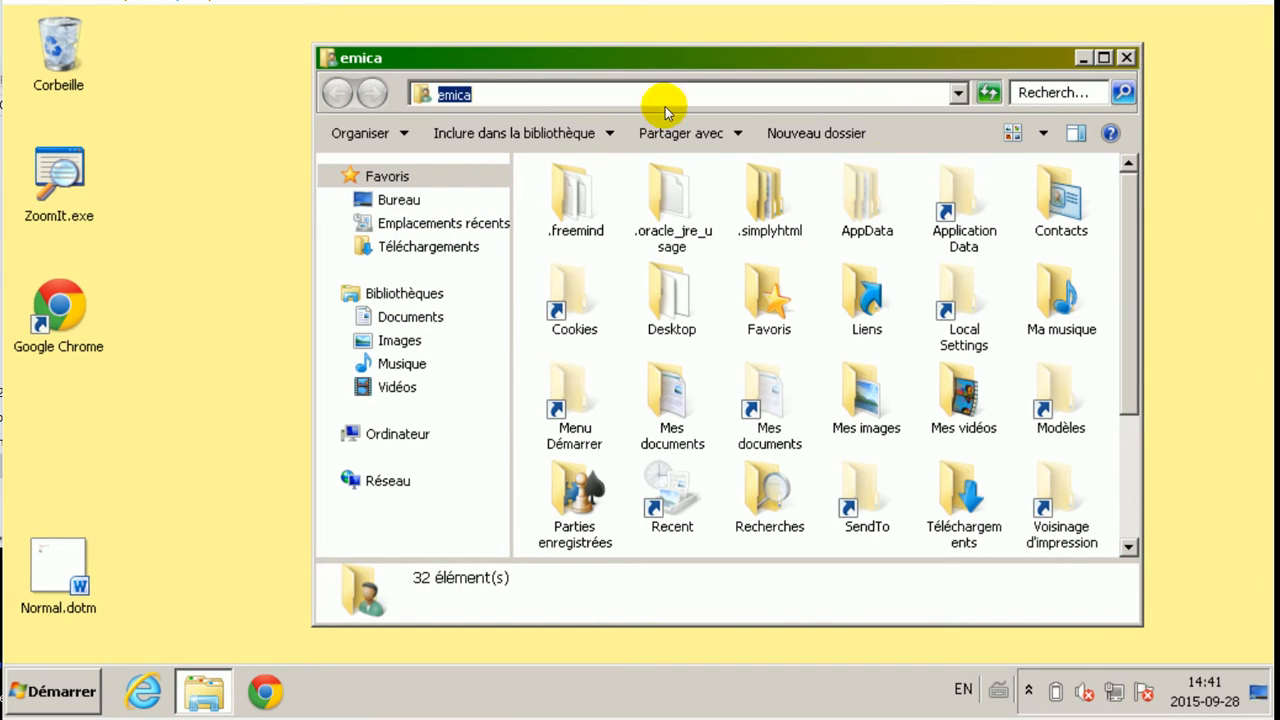
double_click(866, 192)
click(760, 90)
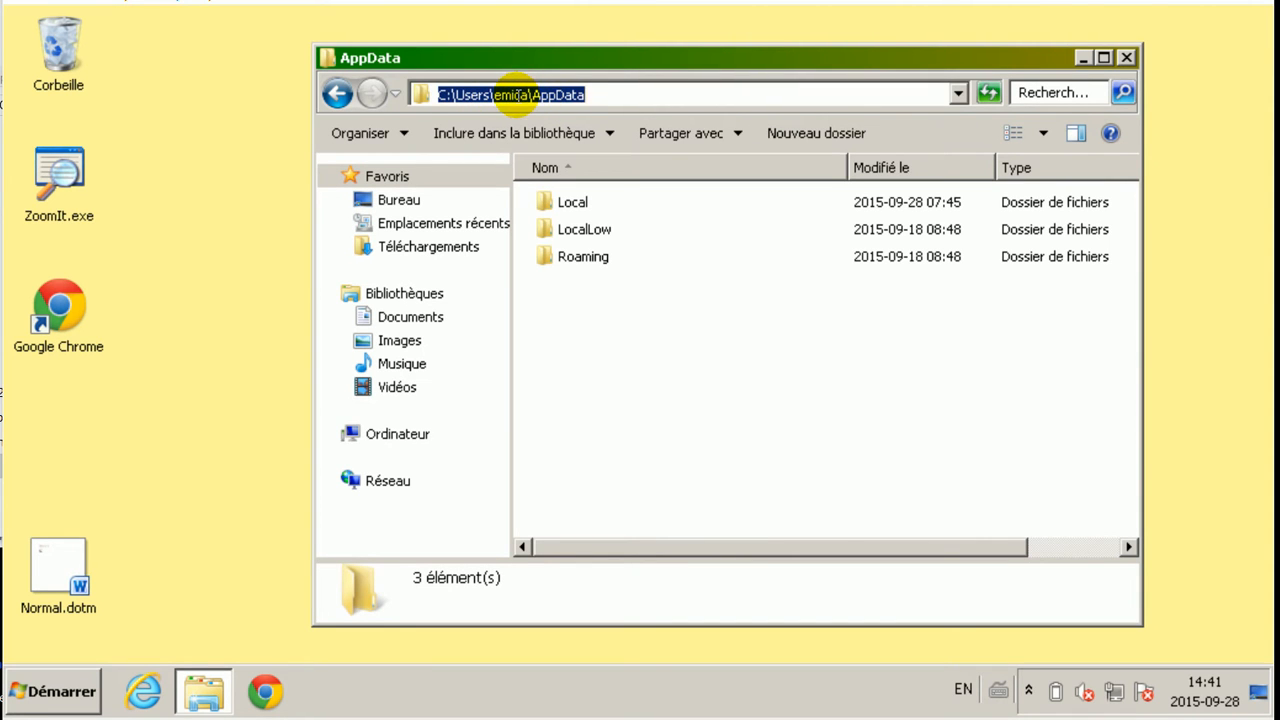
click(580, 259)
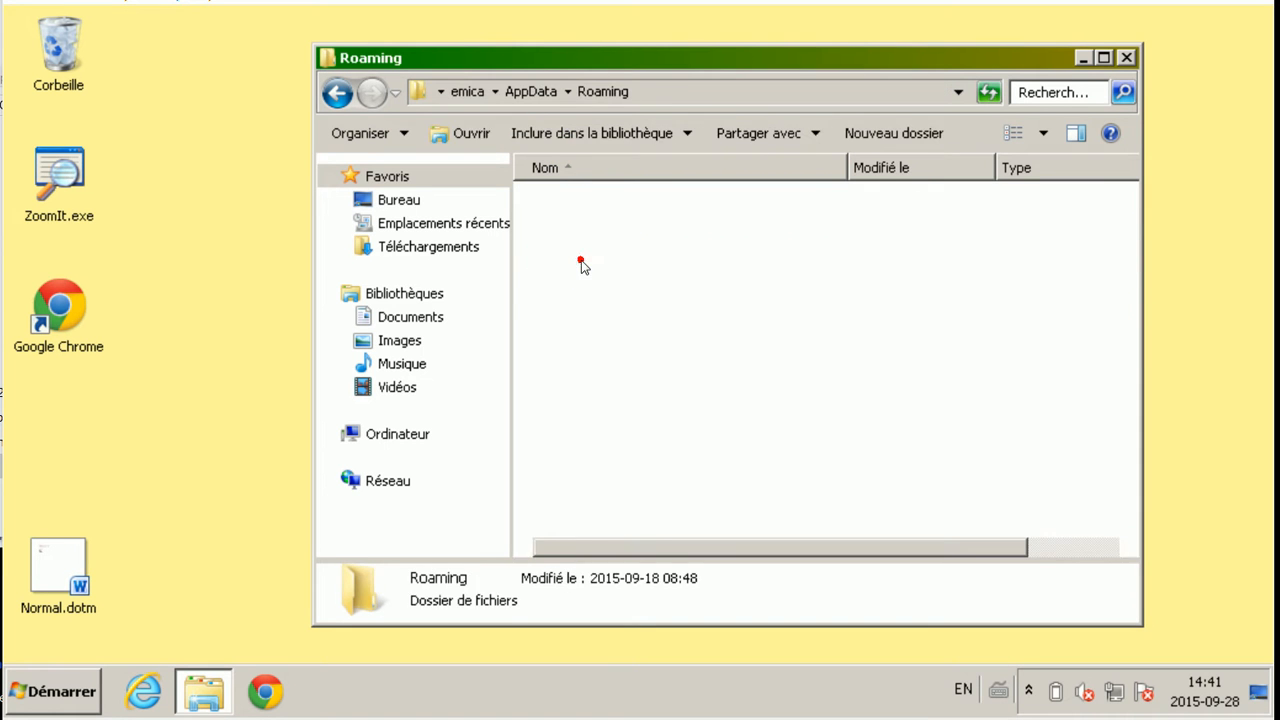
double_click(582, 259)
double_click(565, 337)
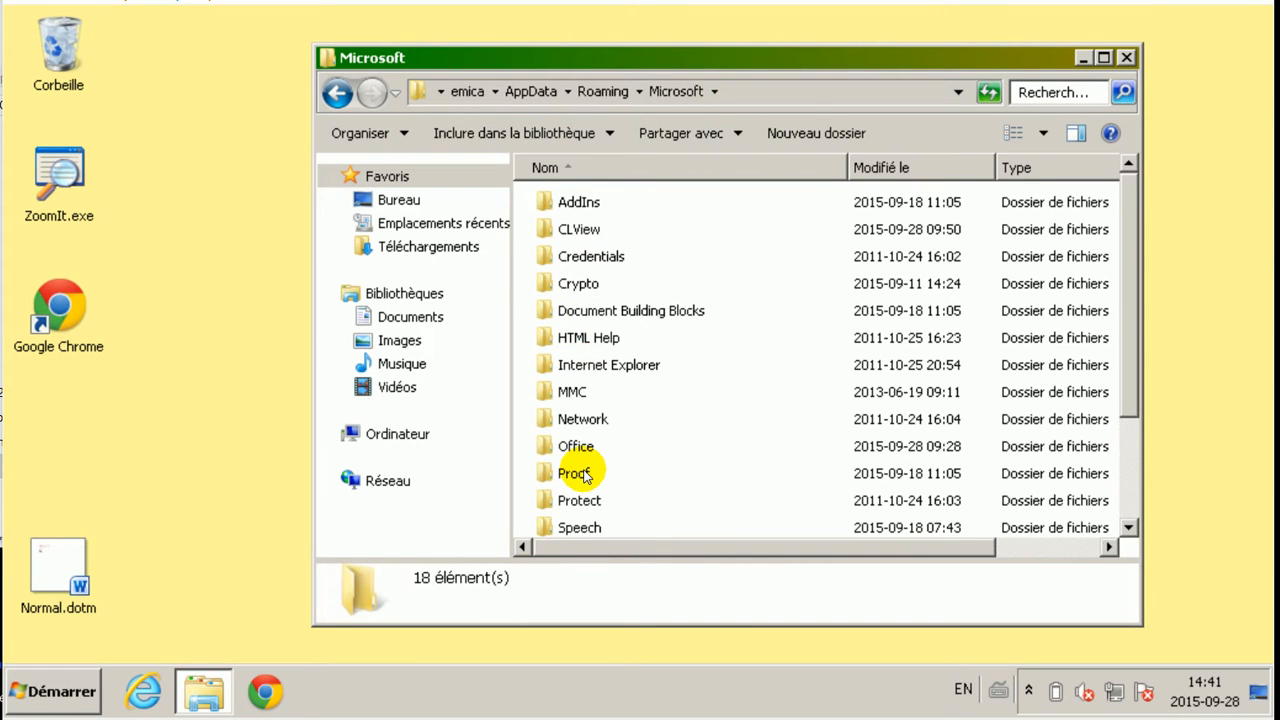
scroll(585, 473, down, 2)
double_click(576, 443)
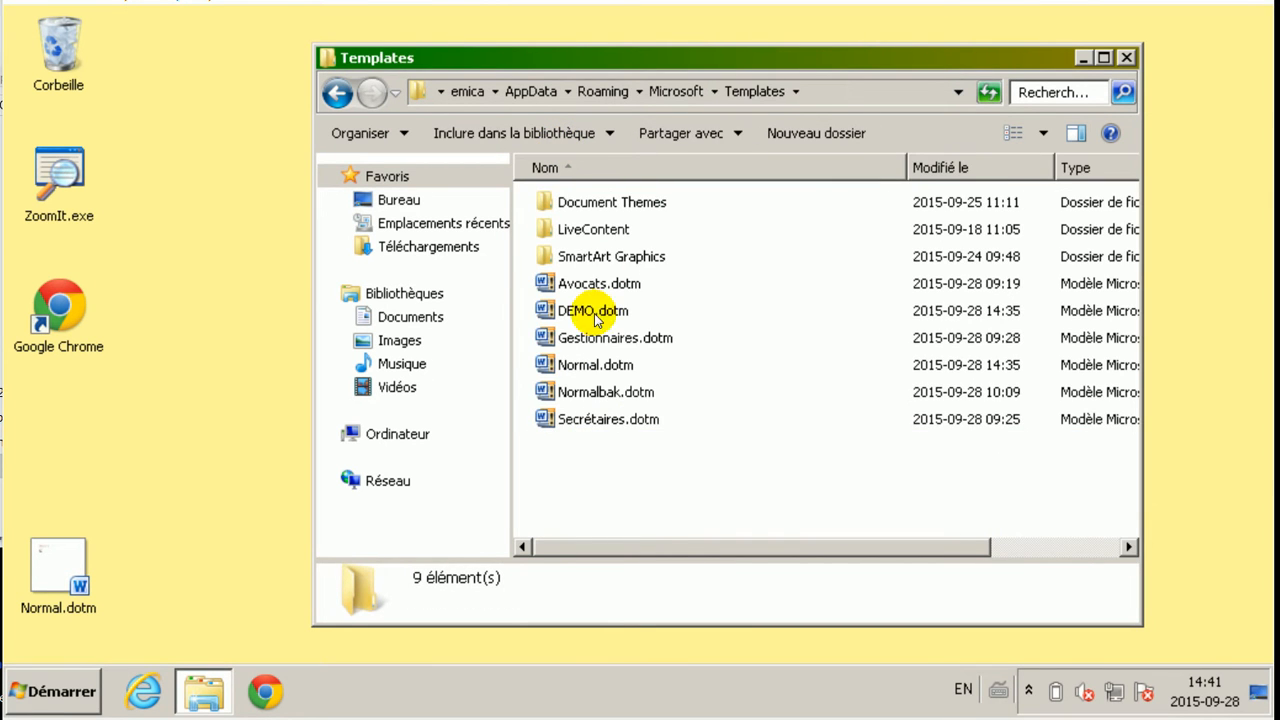
- Rename Normal.dotm in the Templates folder to NormalBAK1.dotm
click(595, 364)
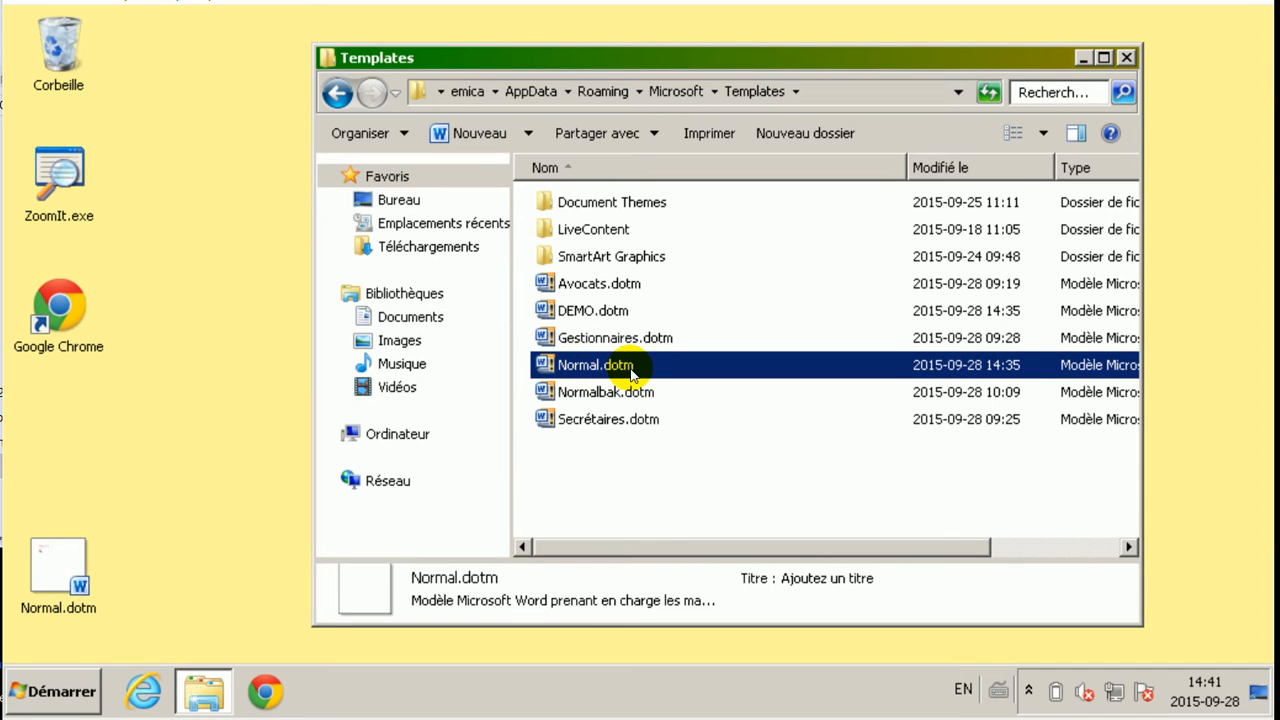
click(586, 365)
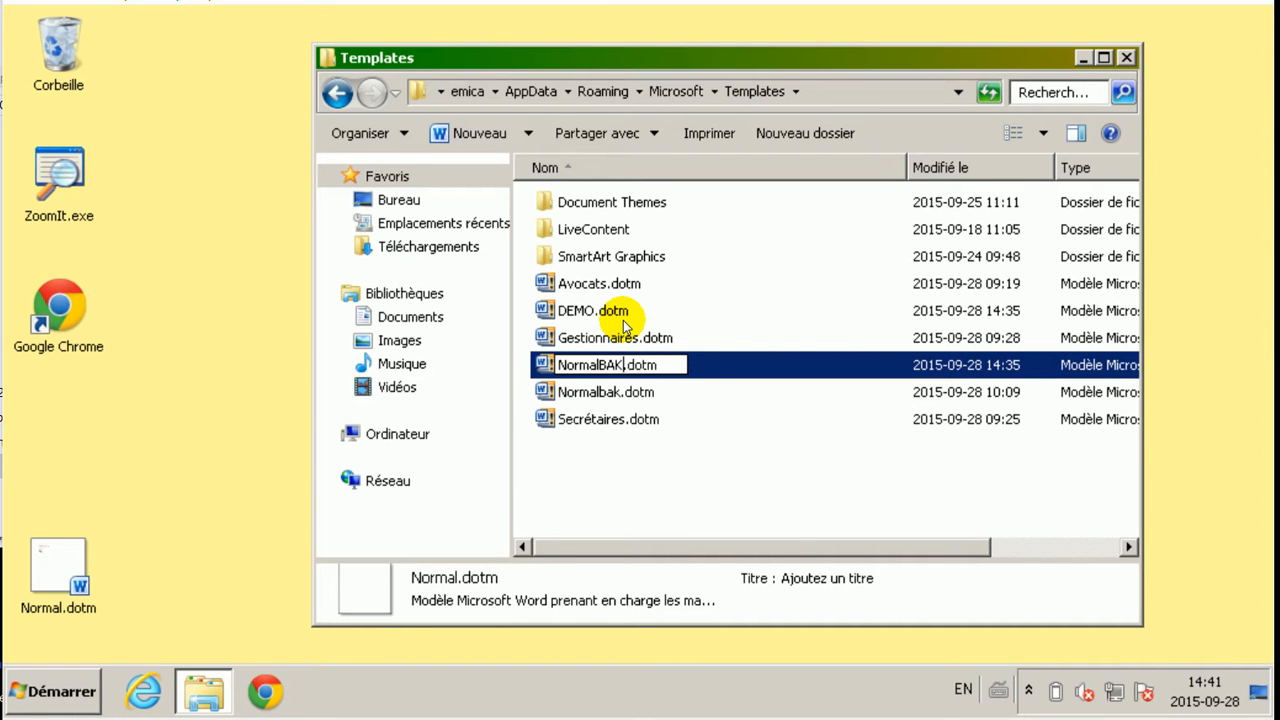
key(Return)
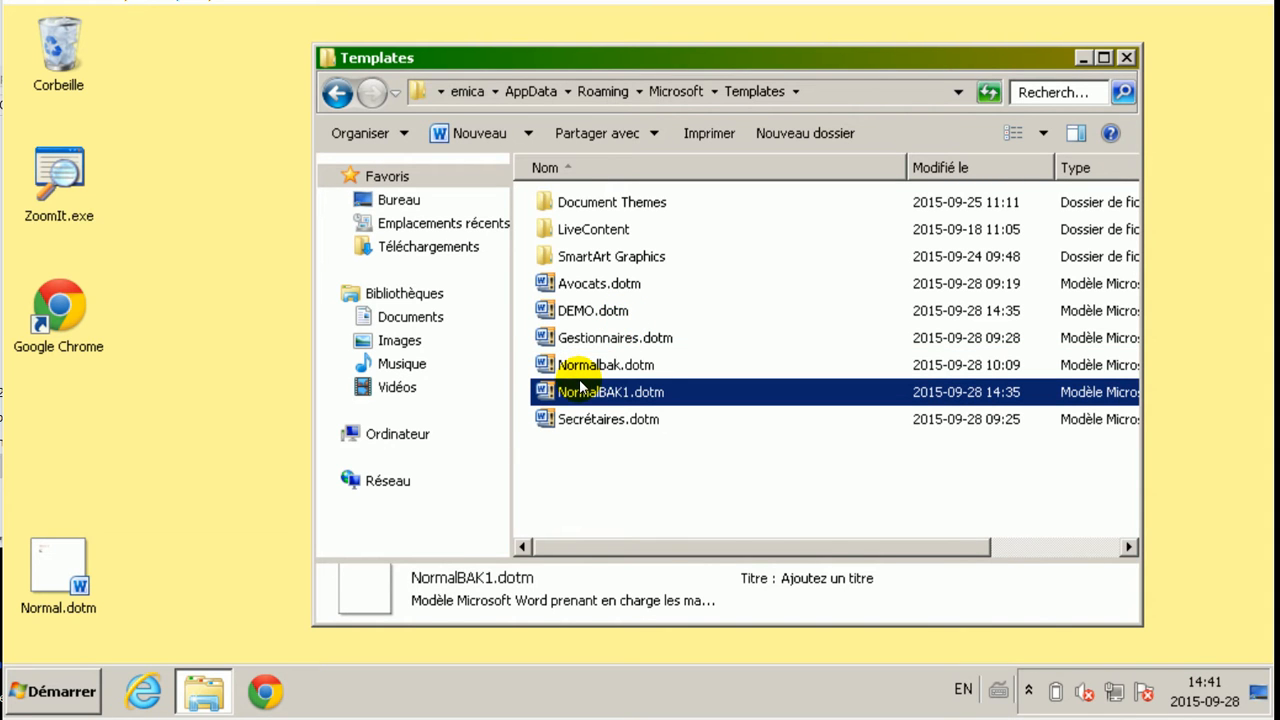
- Move Normal.dotm from the desktop into the Templates folder and close the folder window
click(60, 577)
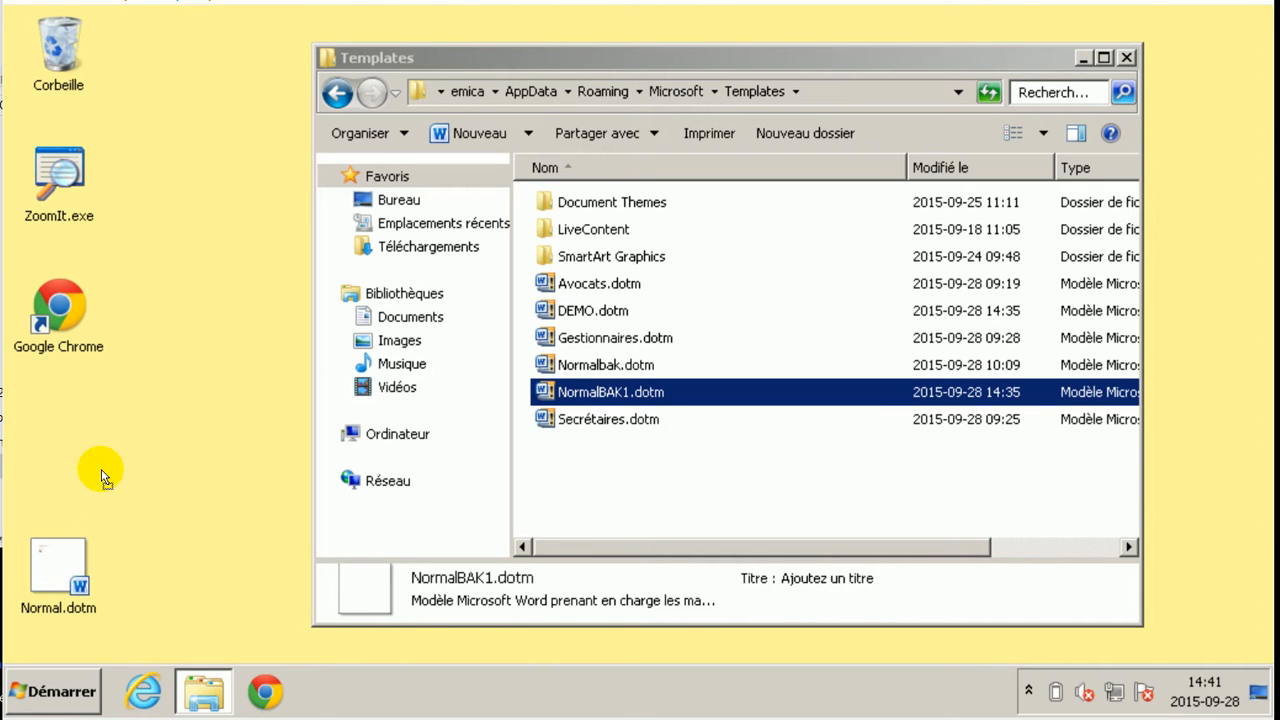
drag(310, 440, 608, 471)
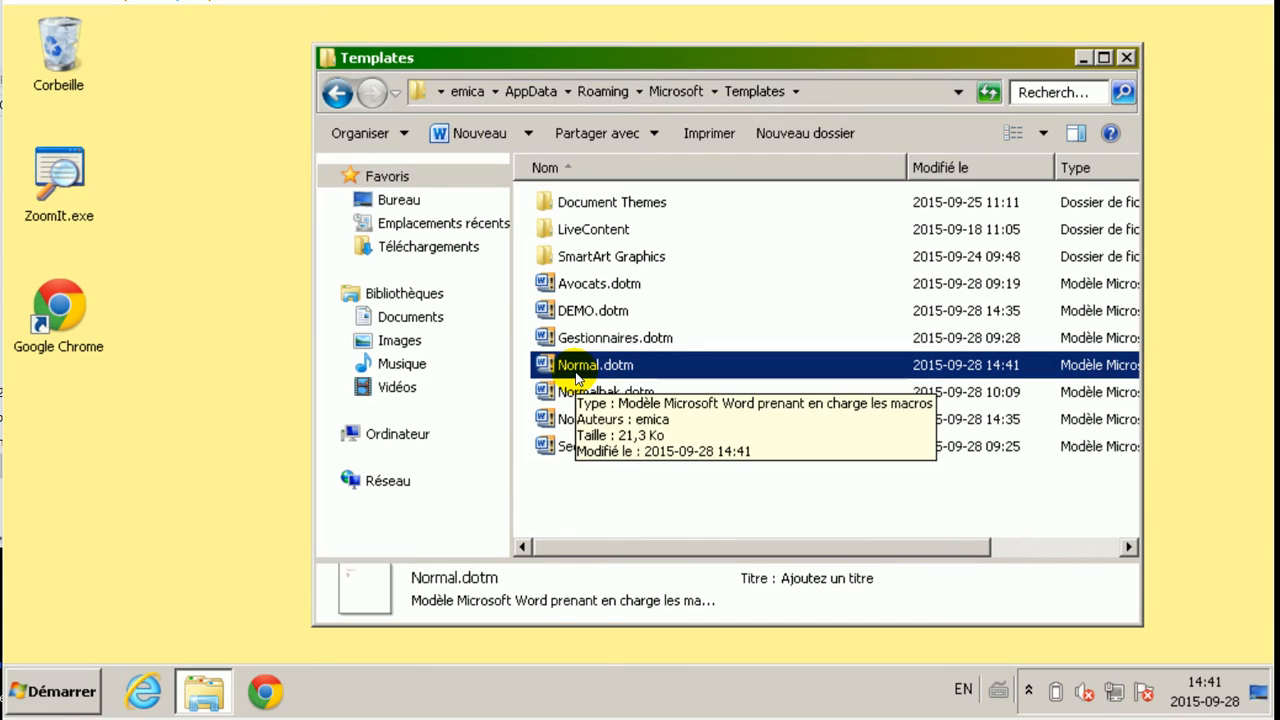
click(1127, 58)
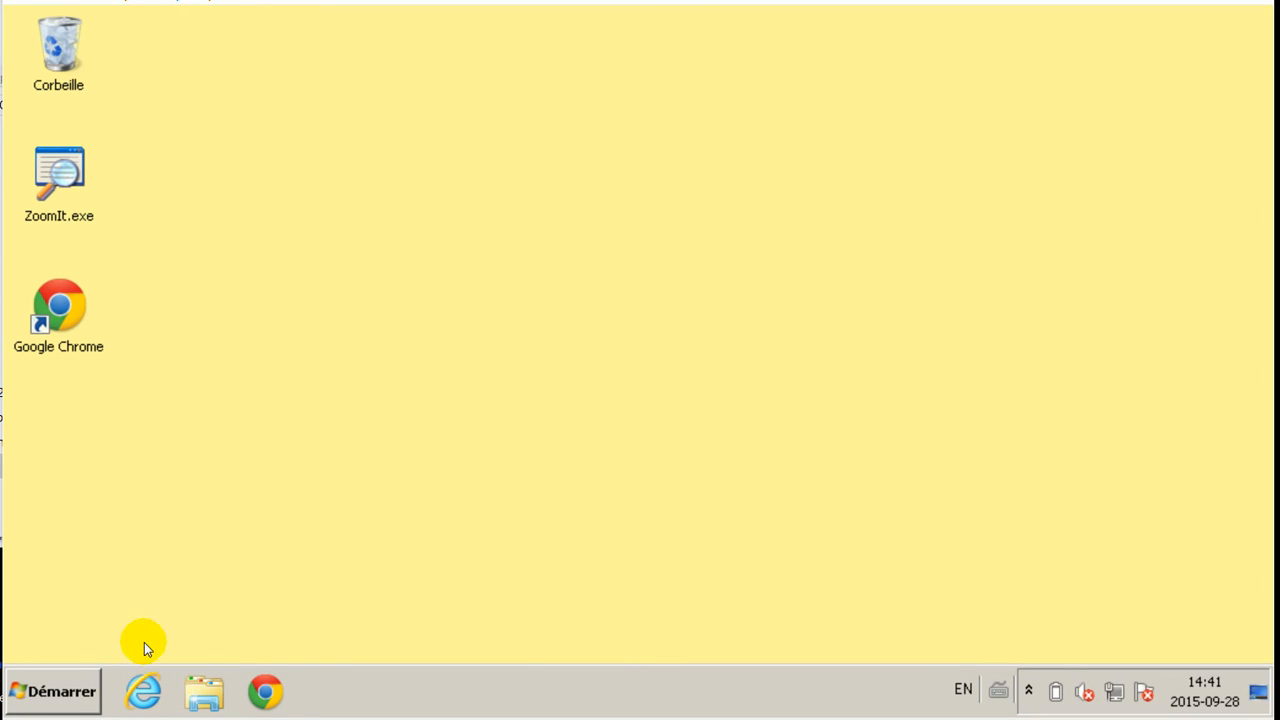
- Start Word, delete all the text in the new document and set the remaining empty paragraph to the Normal style
click(57, 685)
click(180, 134)
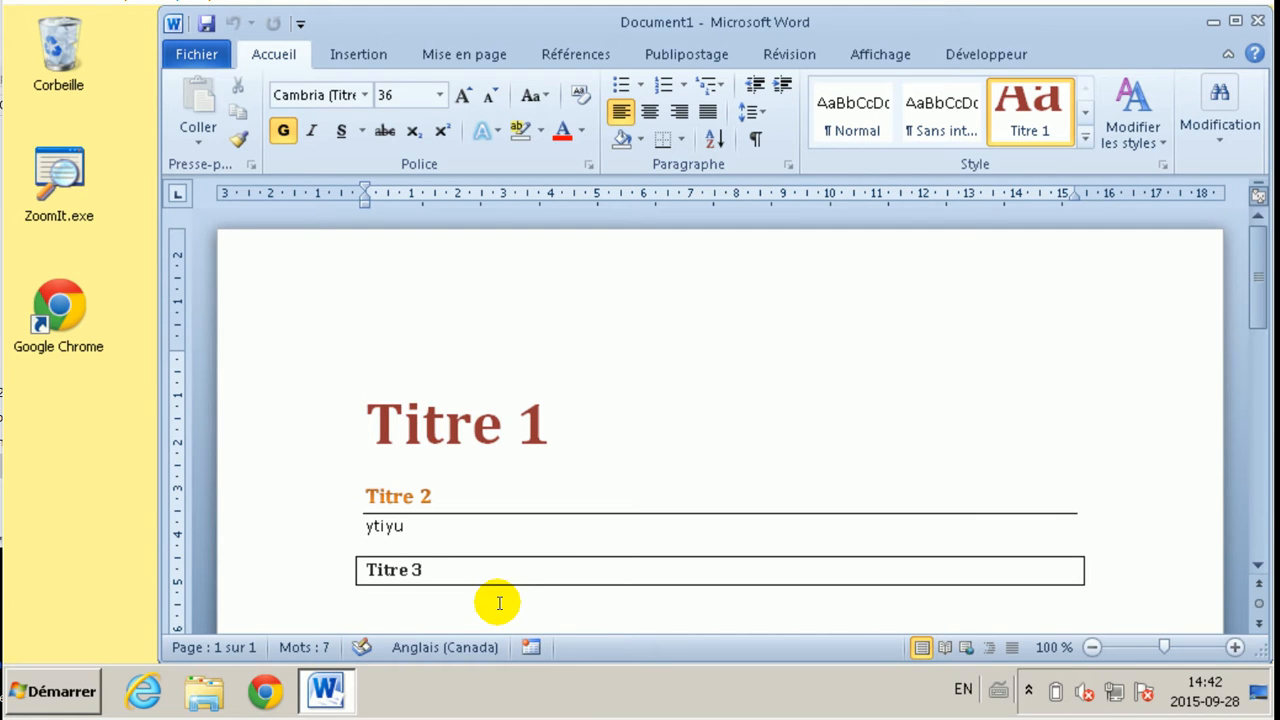
key(ctrl+a)
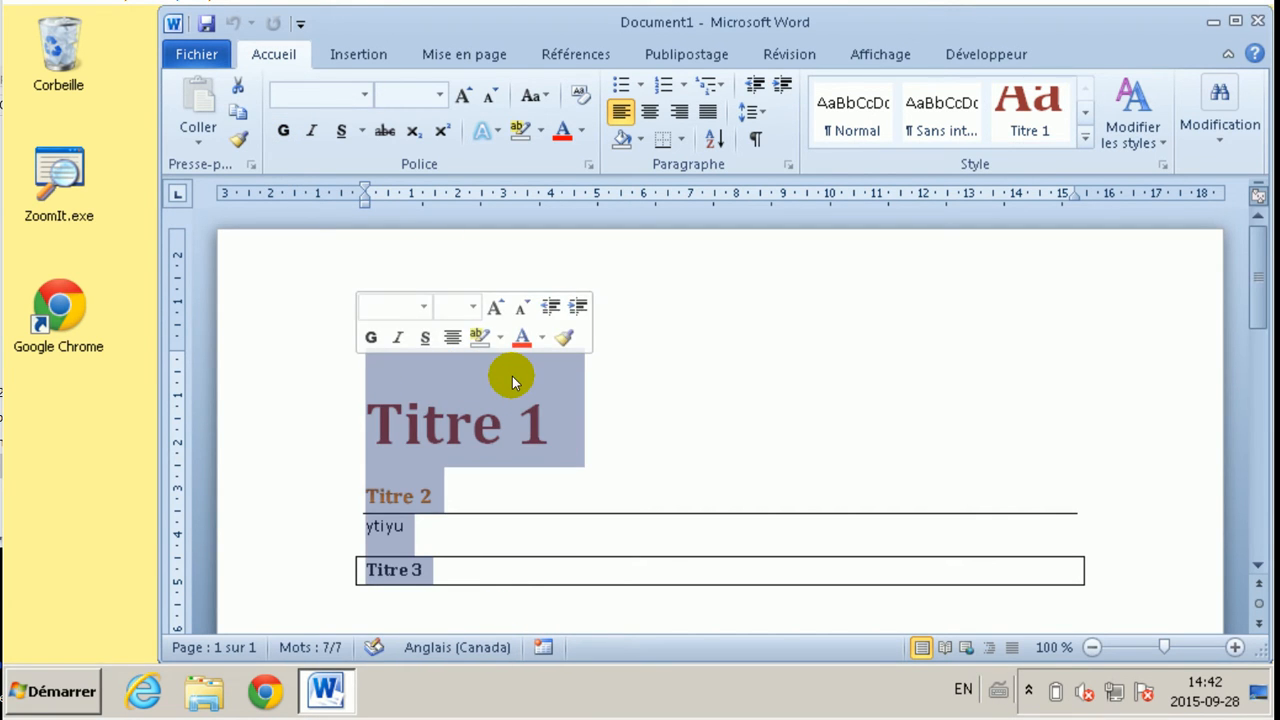
key(Delete)
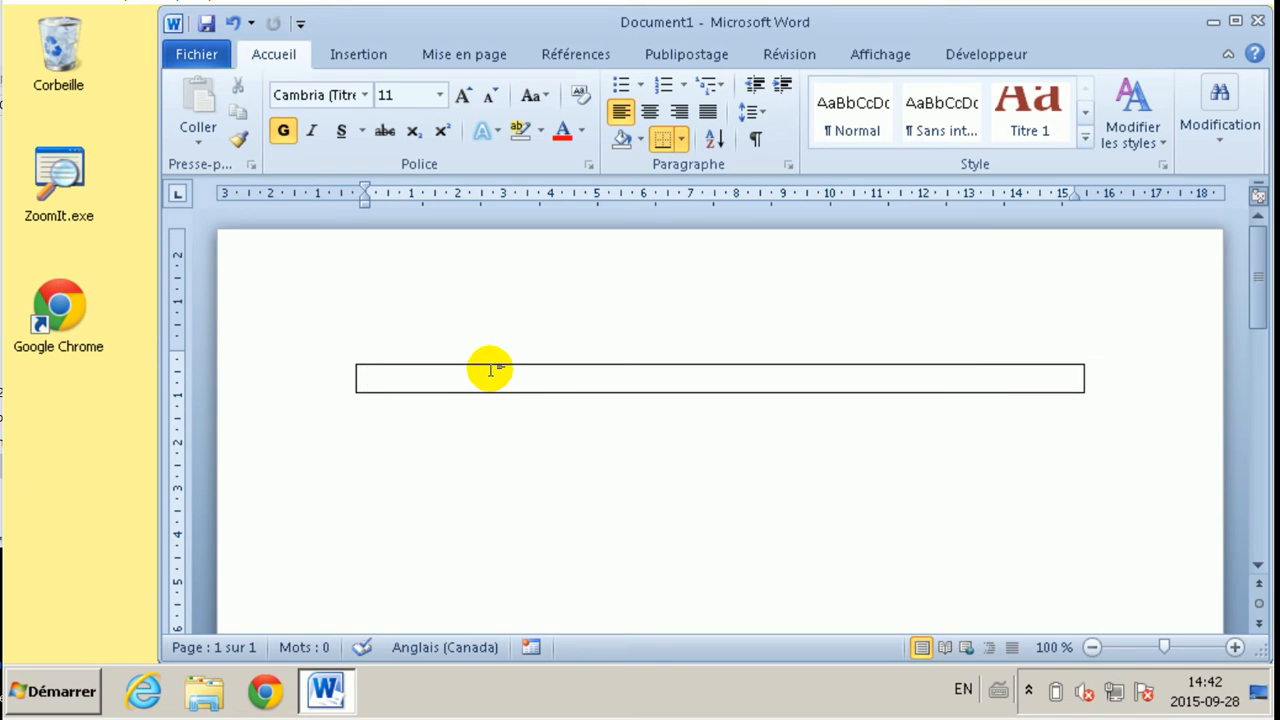
click(852, 118)
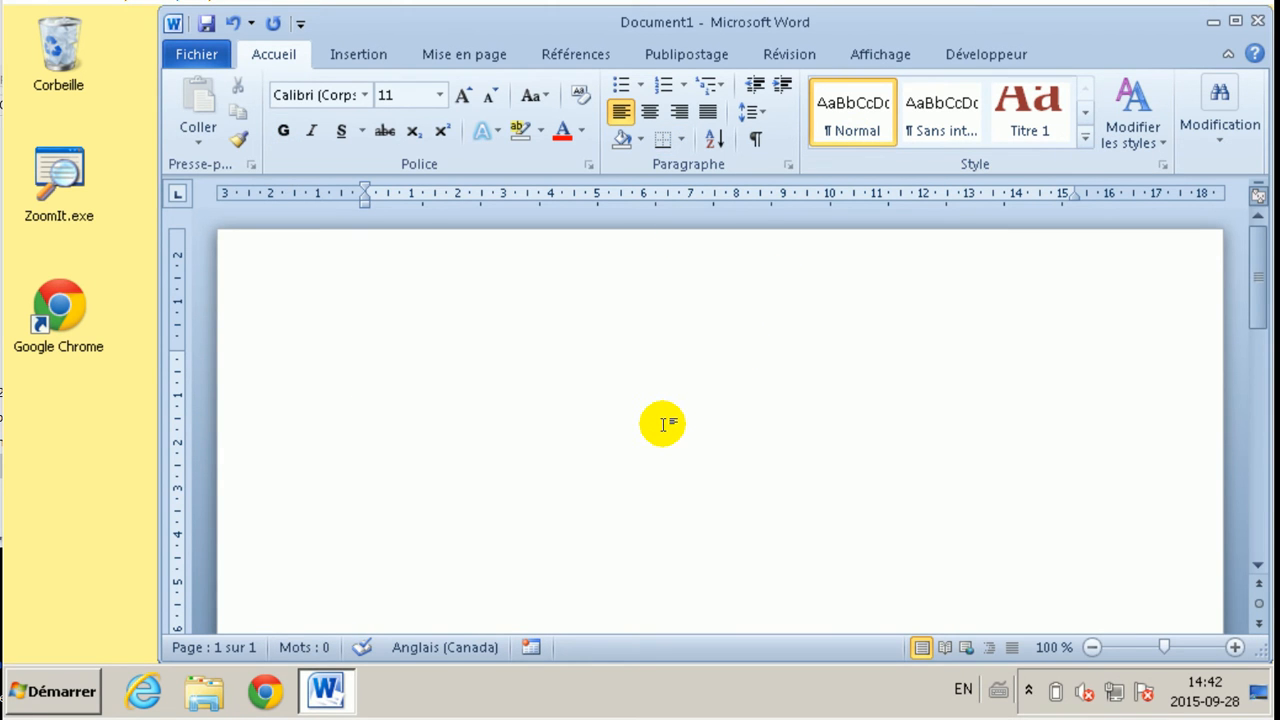
- Save the blank document to the desktop (Bureau) as the macro-enabled Word template Normal.dotm and close it
click(206, 22)
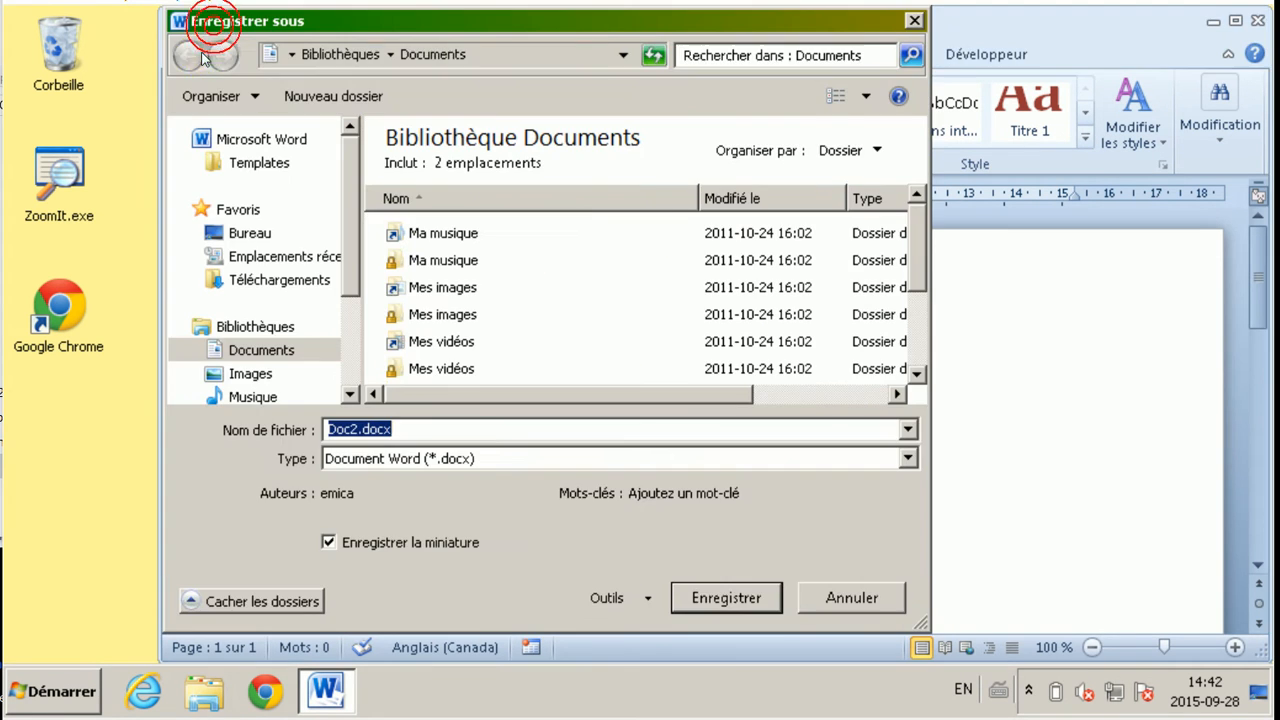
click(457, 459)
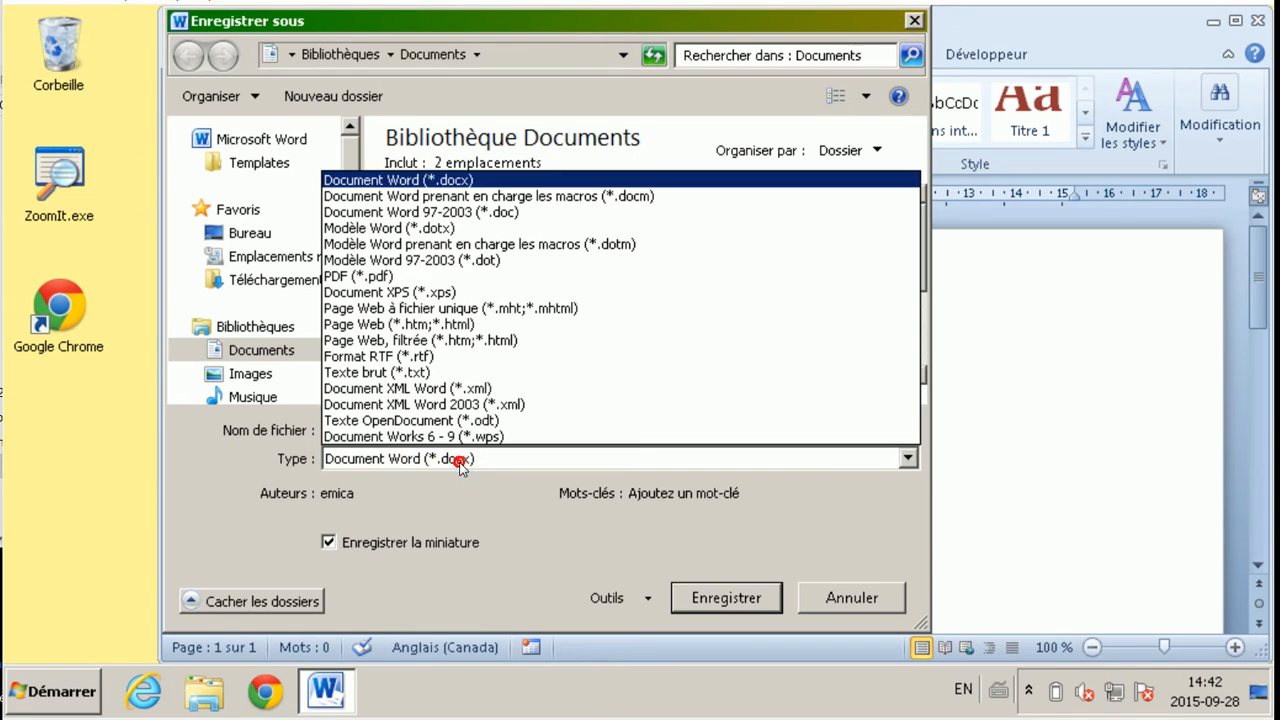
click(509, 244)
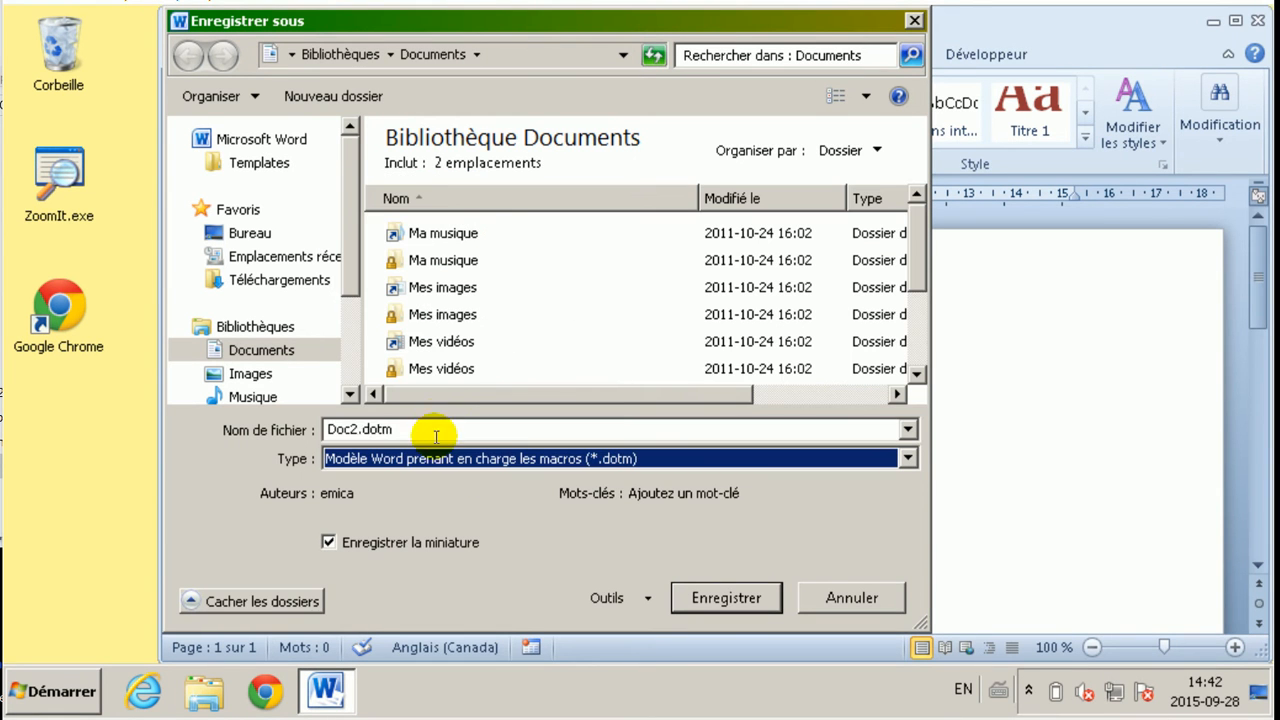
double_click(354, 427)
click(341, 423)
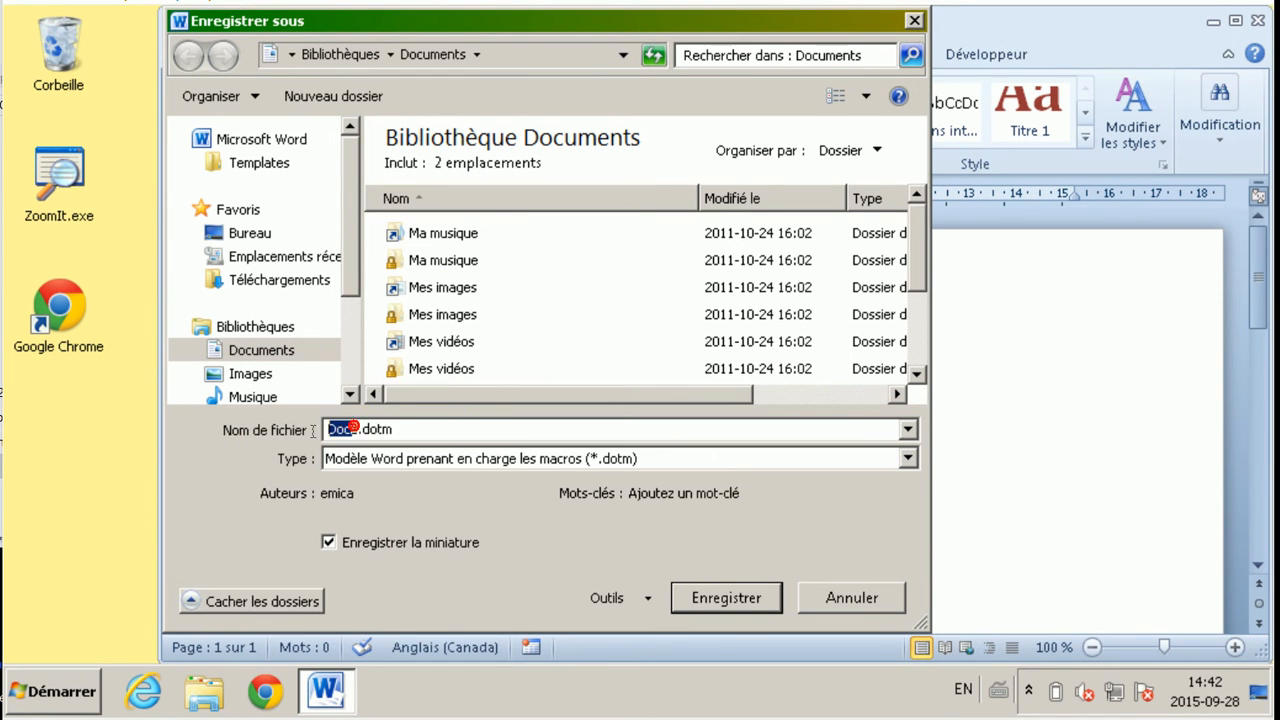
text(Normal)
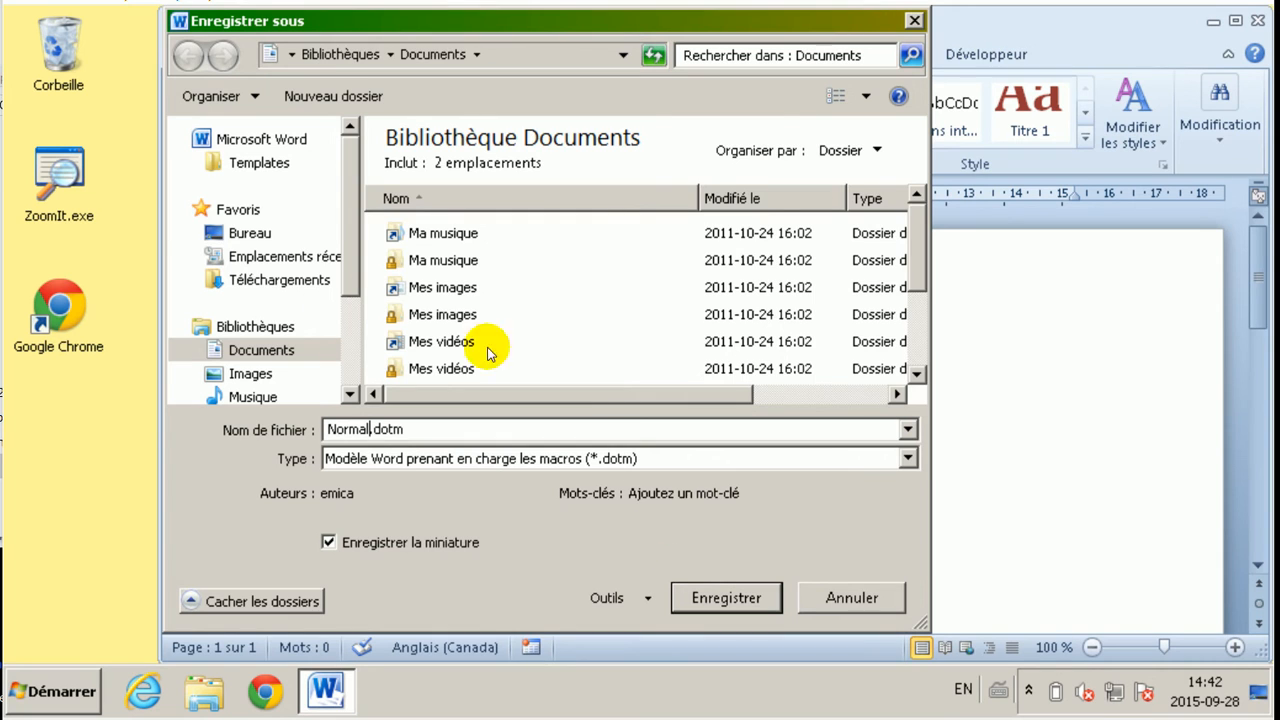
click(250, 233)
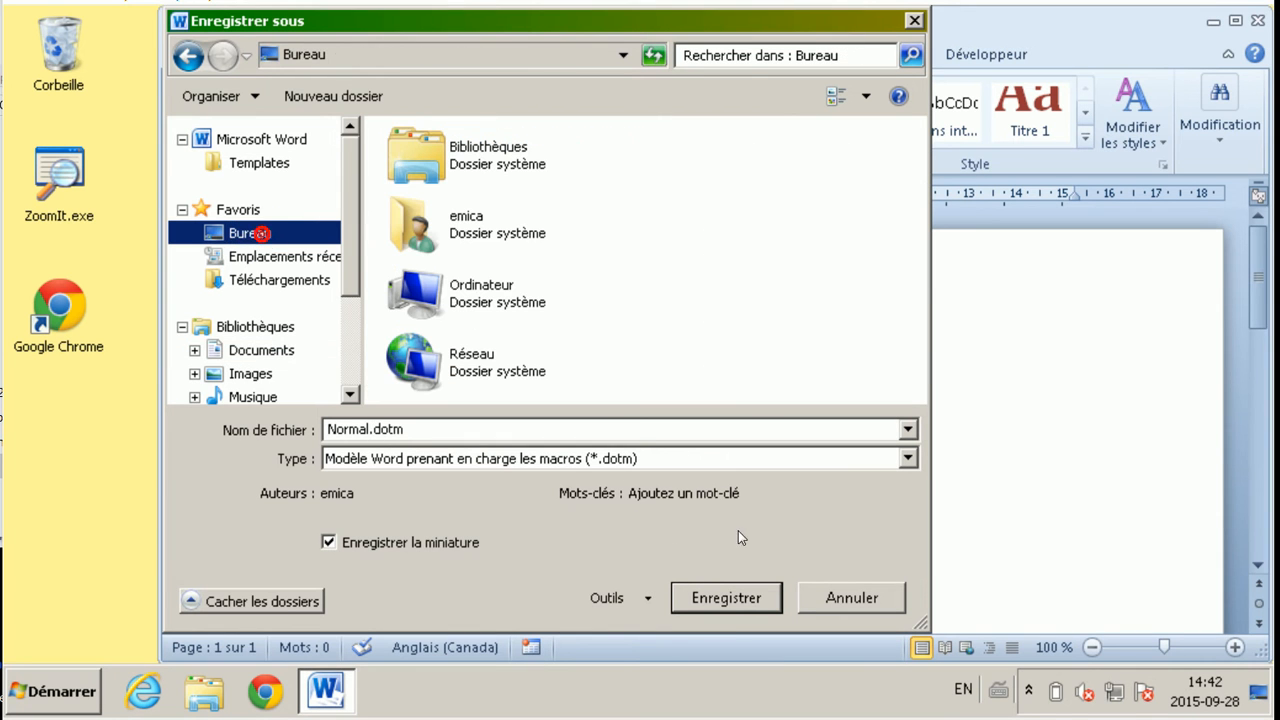
click(735, 597)
click(1258, 20)
- Open the user's profile folder again and browse to AppData\Roaming\Microsoft\Templates
click(62, 691)
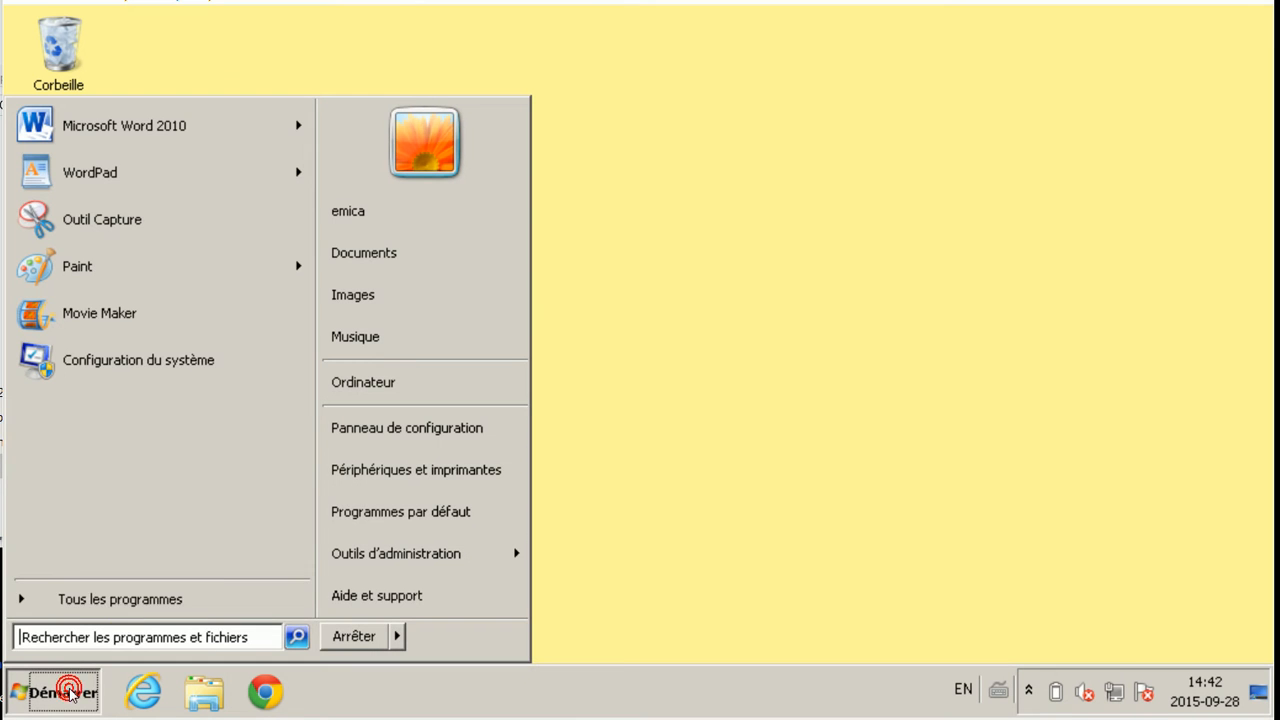
click(409, 206)
double_click(855, 240)
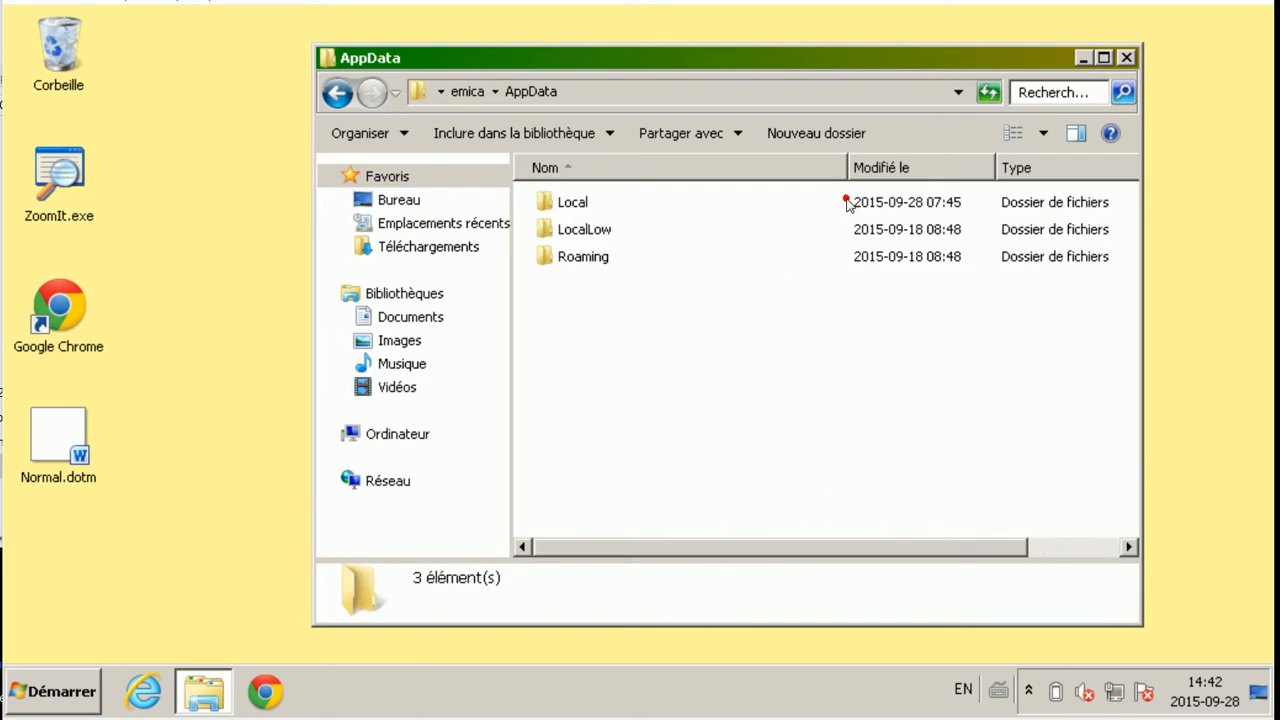
double_click(580, 256)
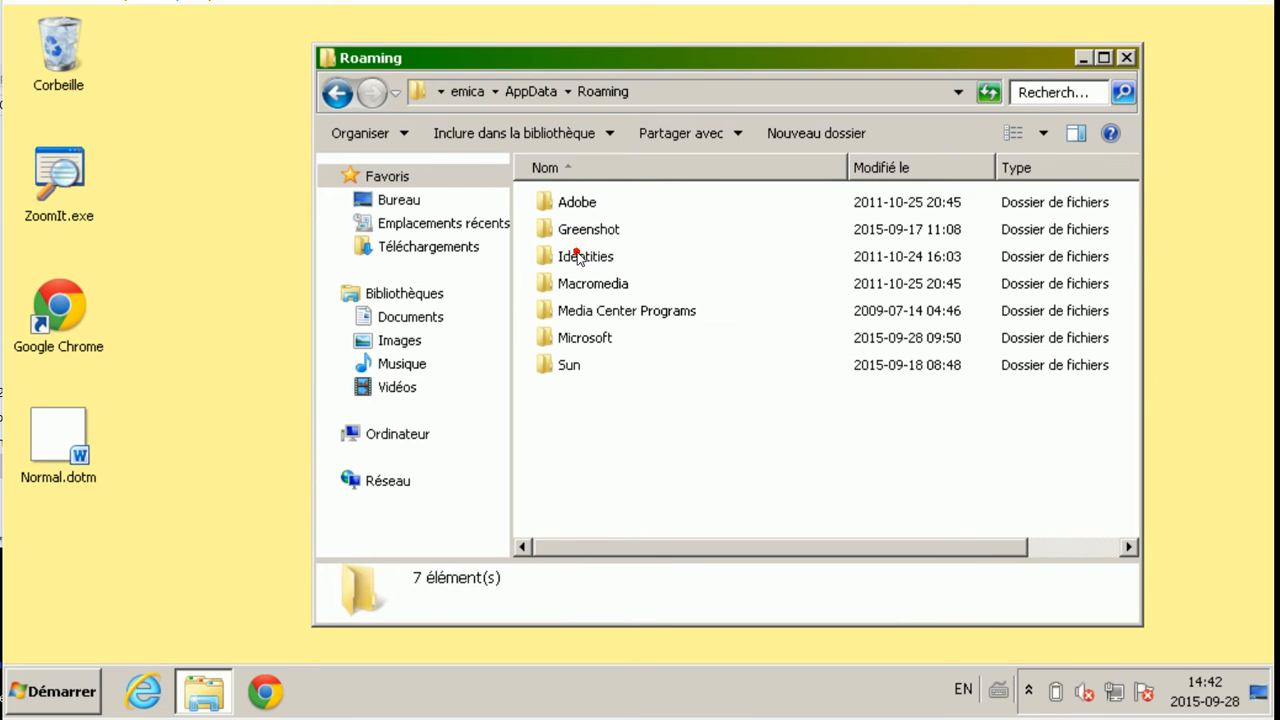
double_click(580, 337)
scroll(531, 477, down, 1)
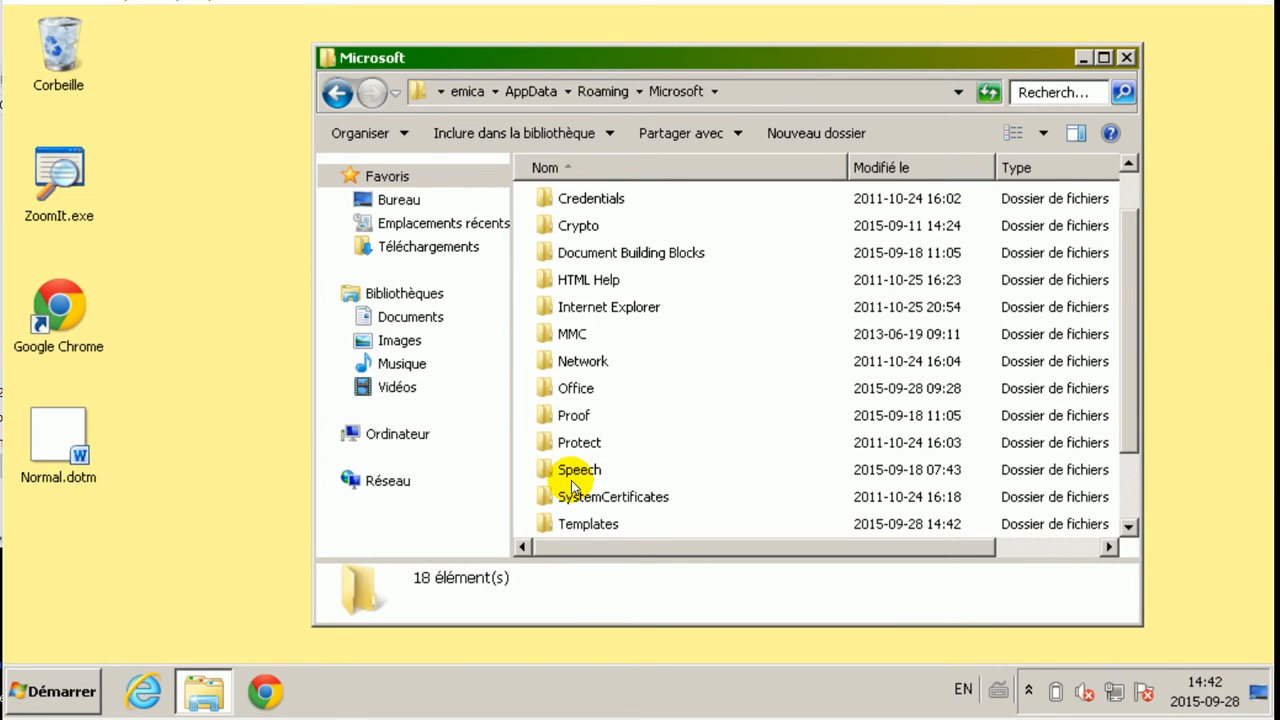
double_click(580, 521)
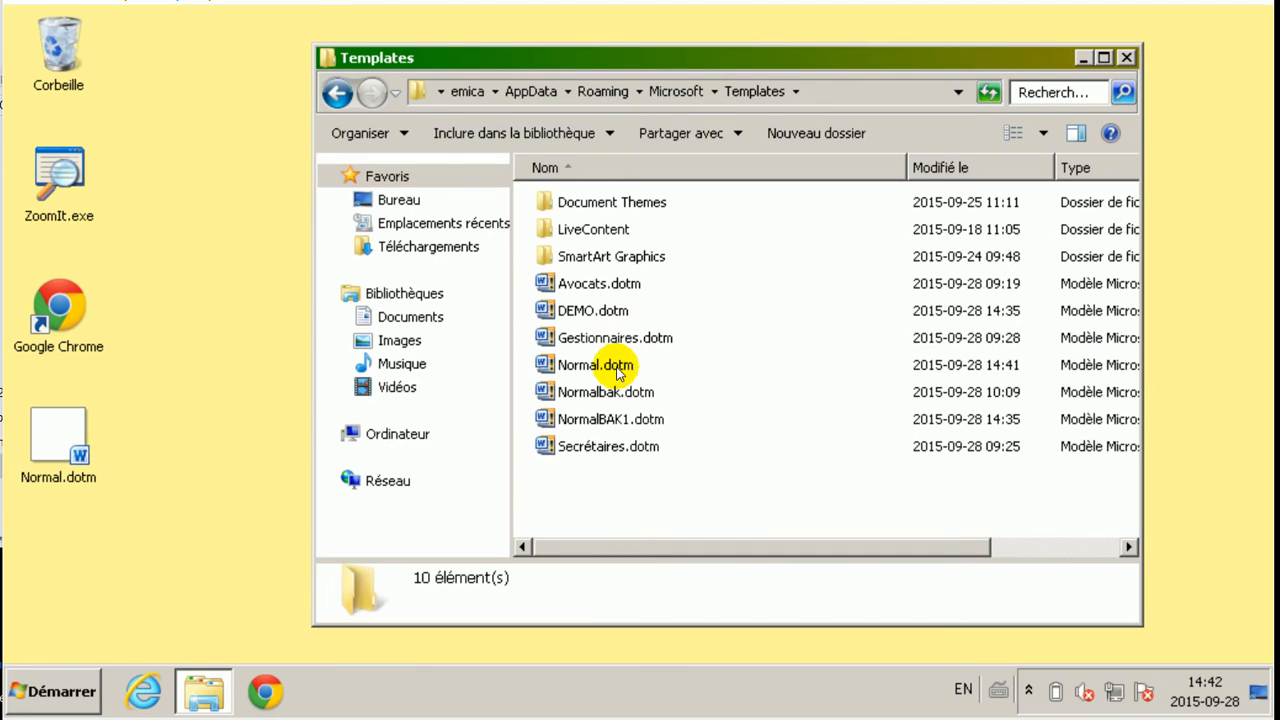
- Replace Normal.dotm in the Templates folder with the blank version from the desktop and close the folder window
click(616, 366)
drag(62, 428, 607, 504)
click(538, 232)
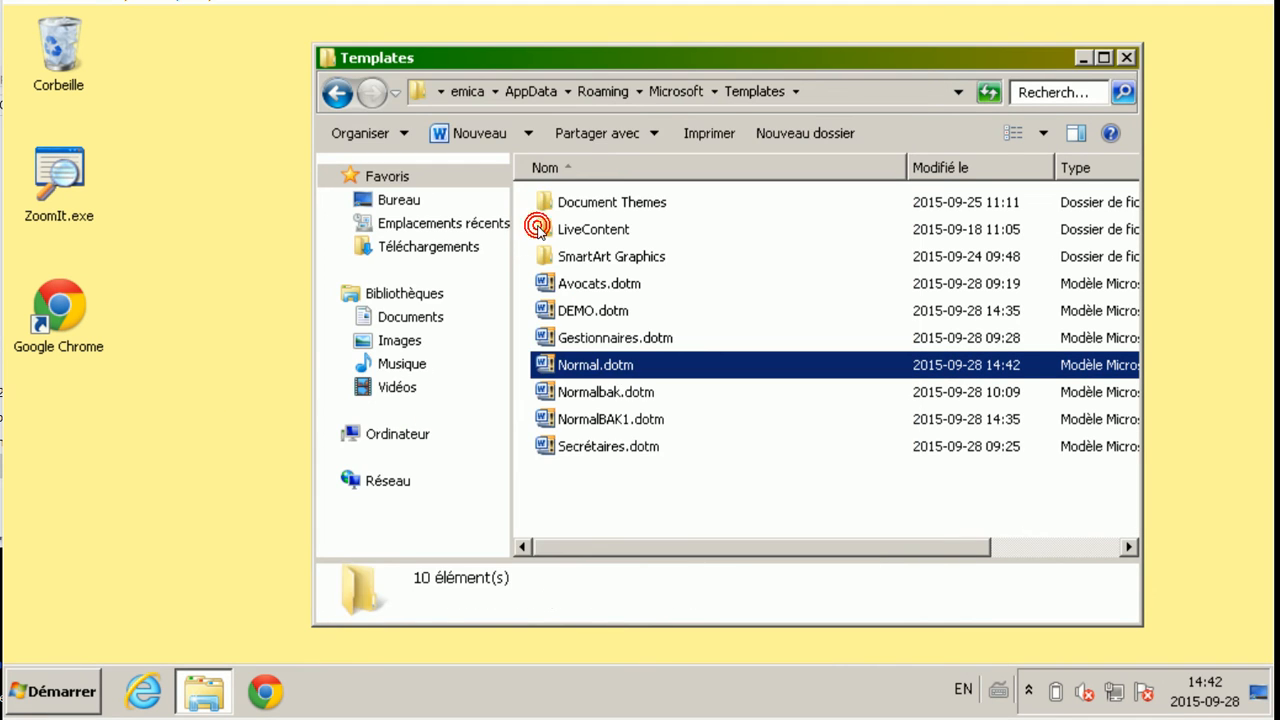
click(1127, 58)
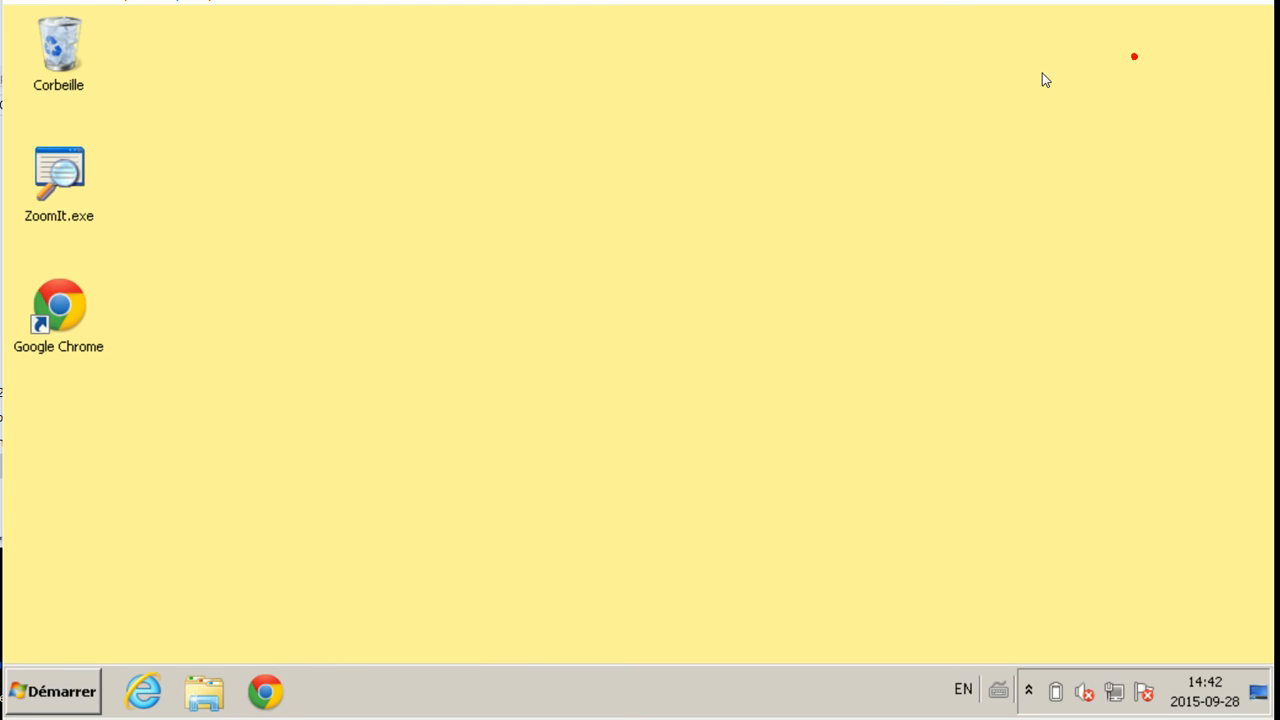
- Start Word and enter the sample lines "Dffh gsdffgh", "Sdfgsdfg" and "sdfga" in the new document
click(58, 691)
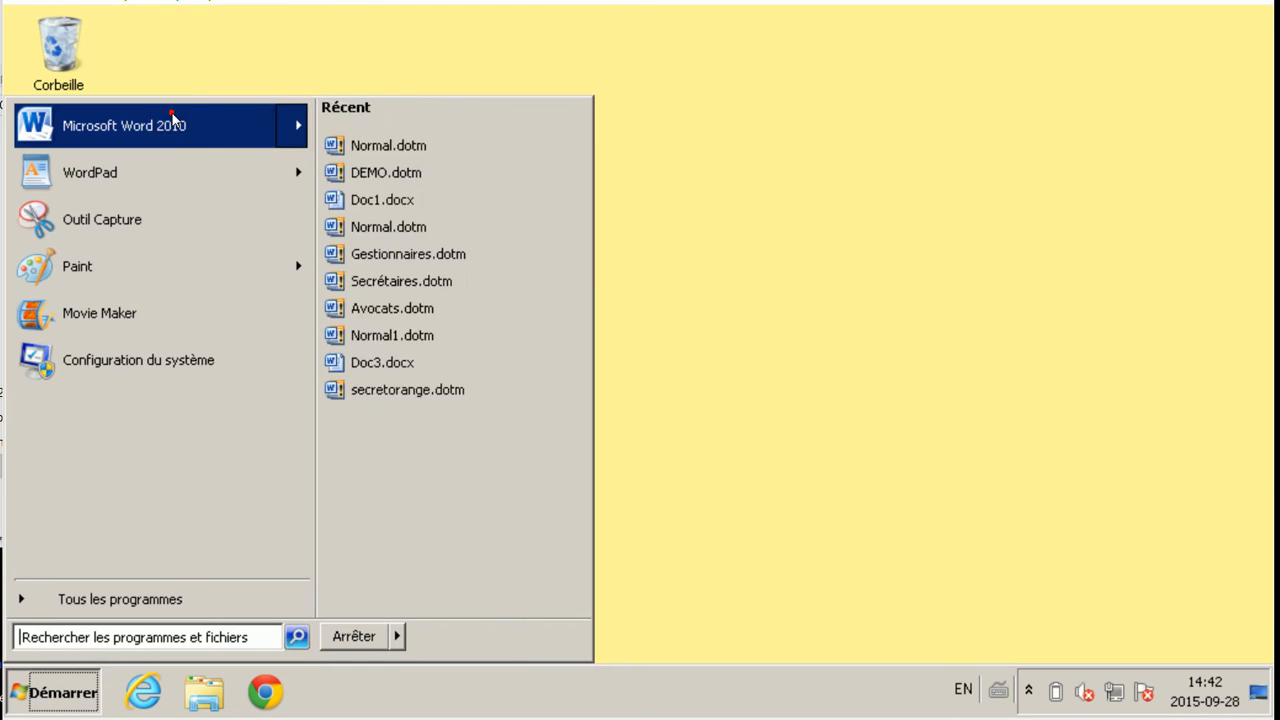
click(166, 108)
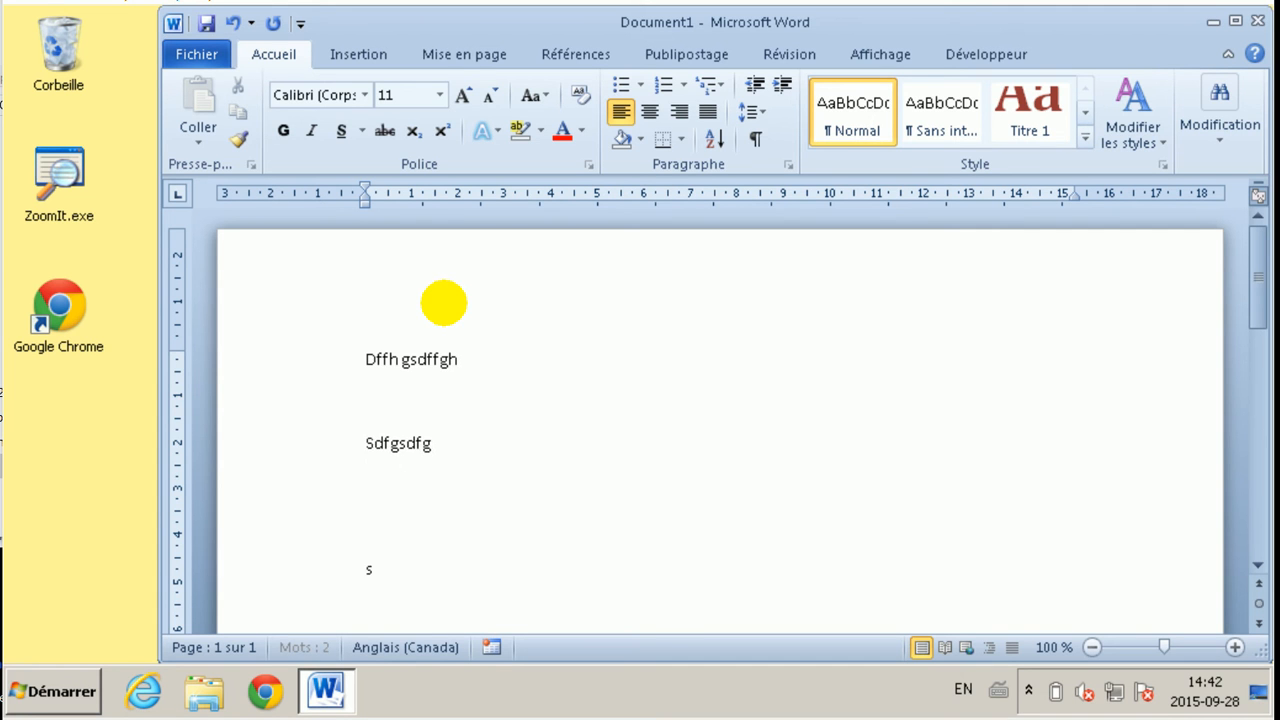
- Apply the Titre 1 style to the line "Dffh gsdffgh" and the Titre 2 style to the line "Sdfgsdfg"
click(406, 358)
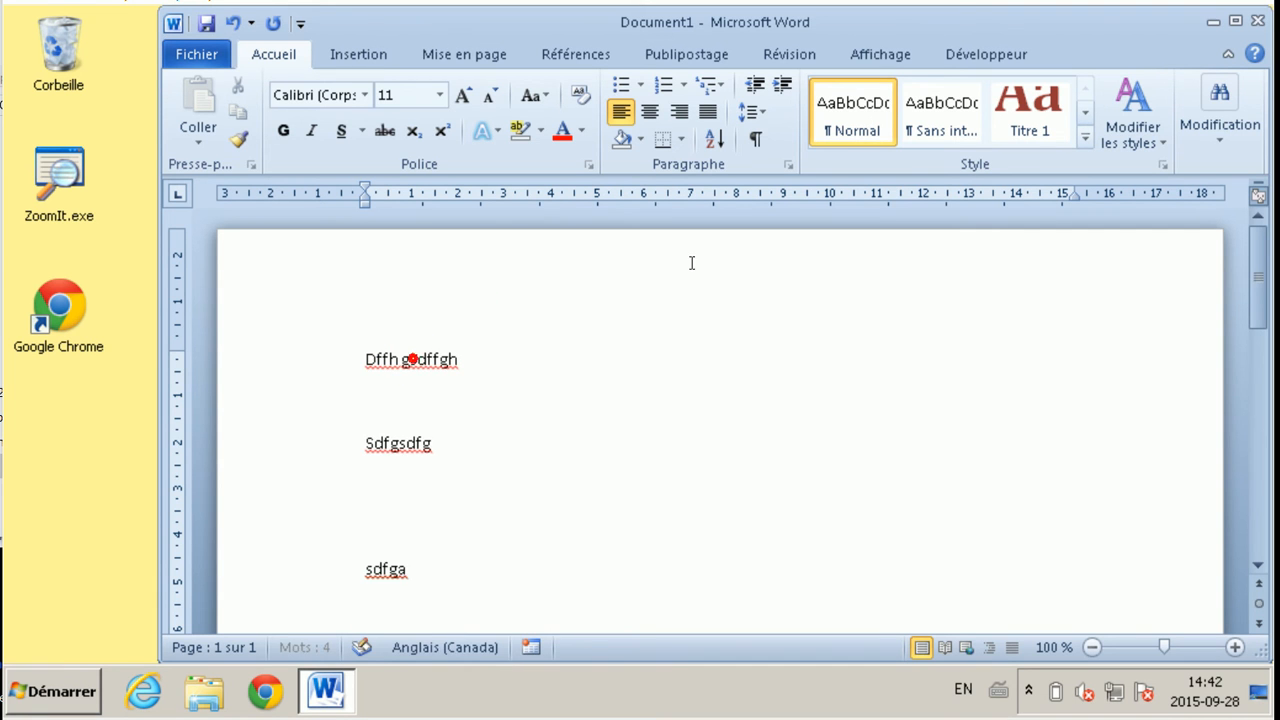
click(1040, 115)
click(400, 532)
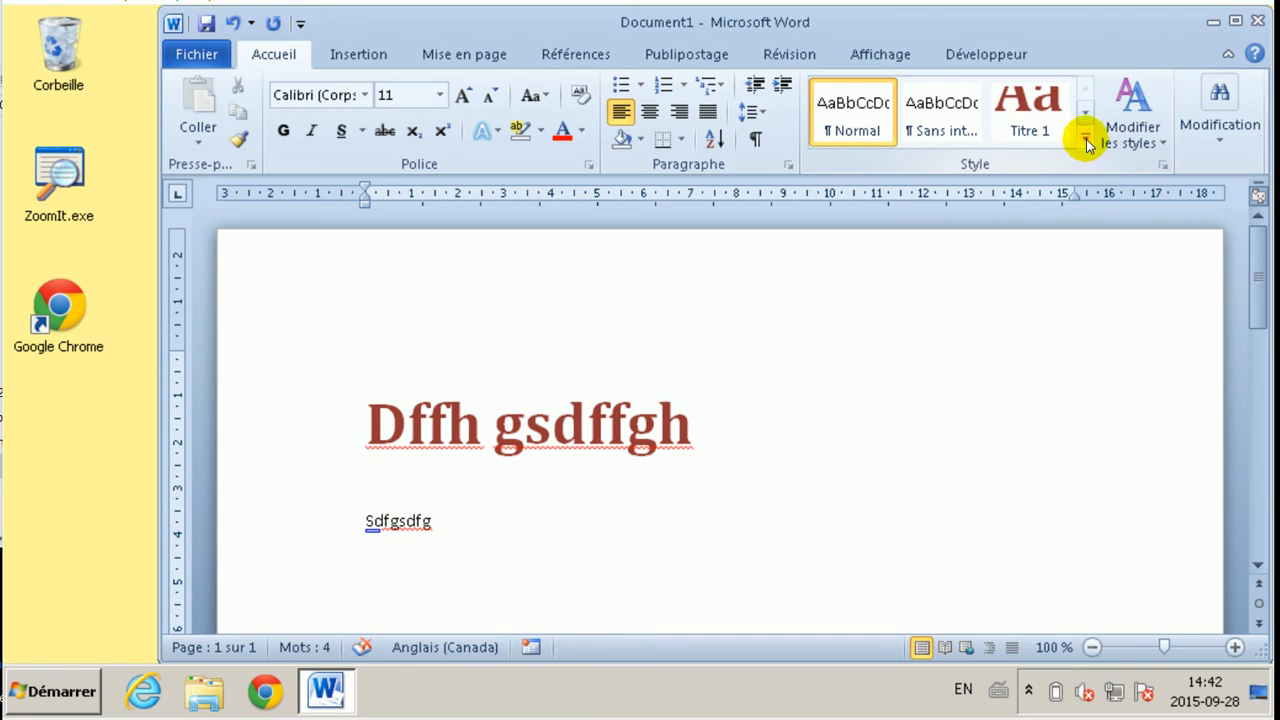
click(1086, 137)
click(1108, 129)
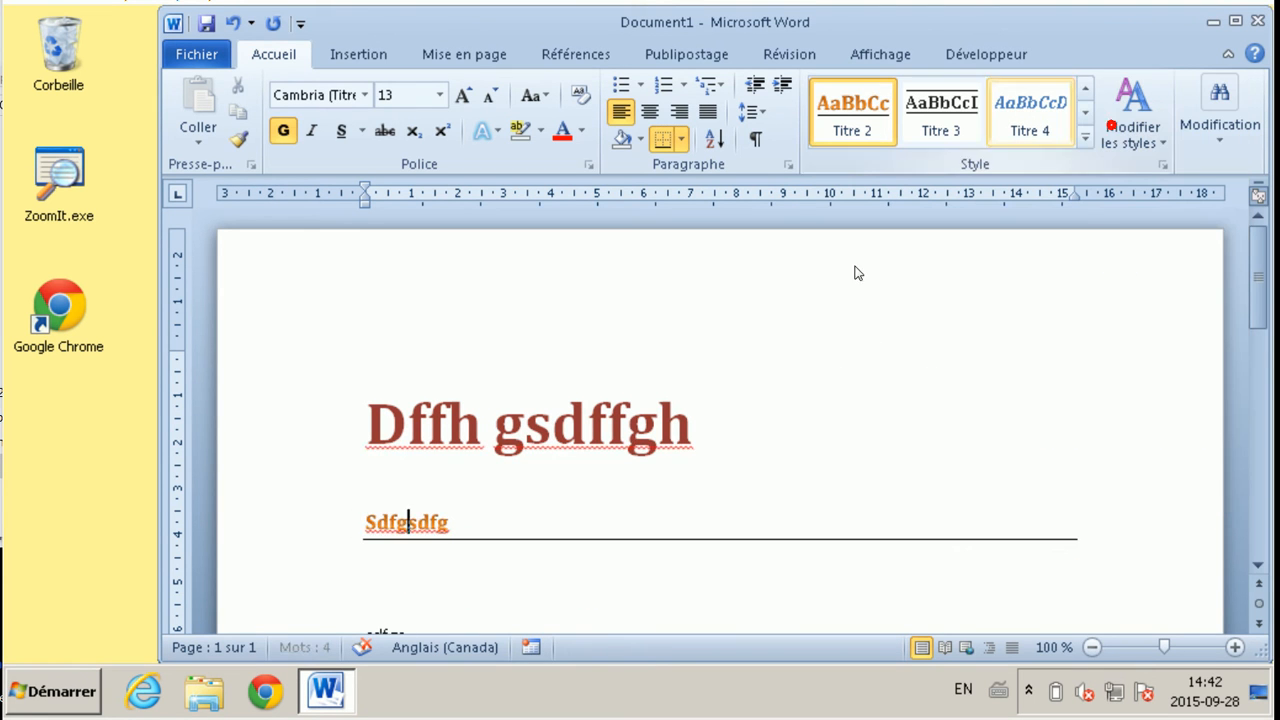
- Apply the Titre 3 style to the line "sdfga"
scroll(549, 548, down, 2)
click(383, 525)
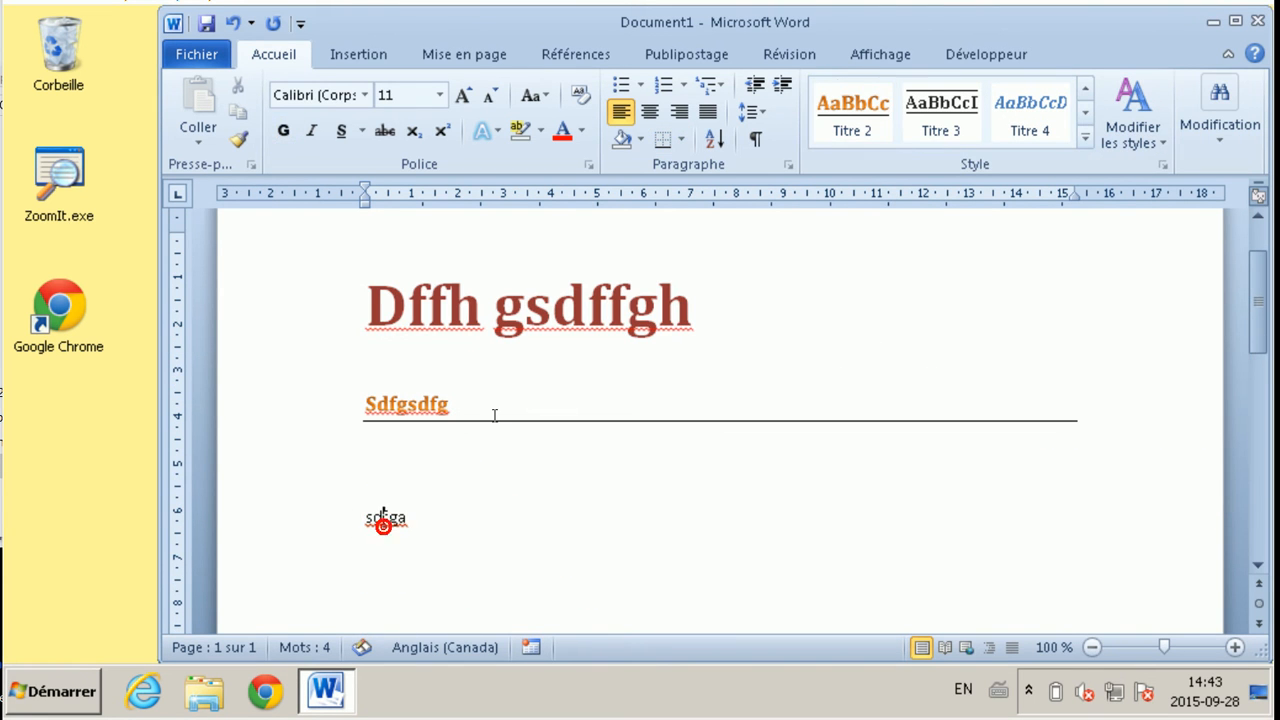
click(941, 103)
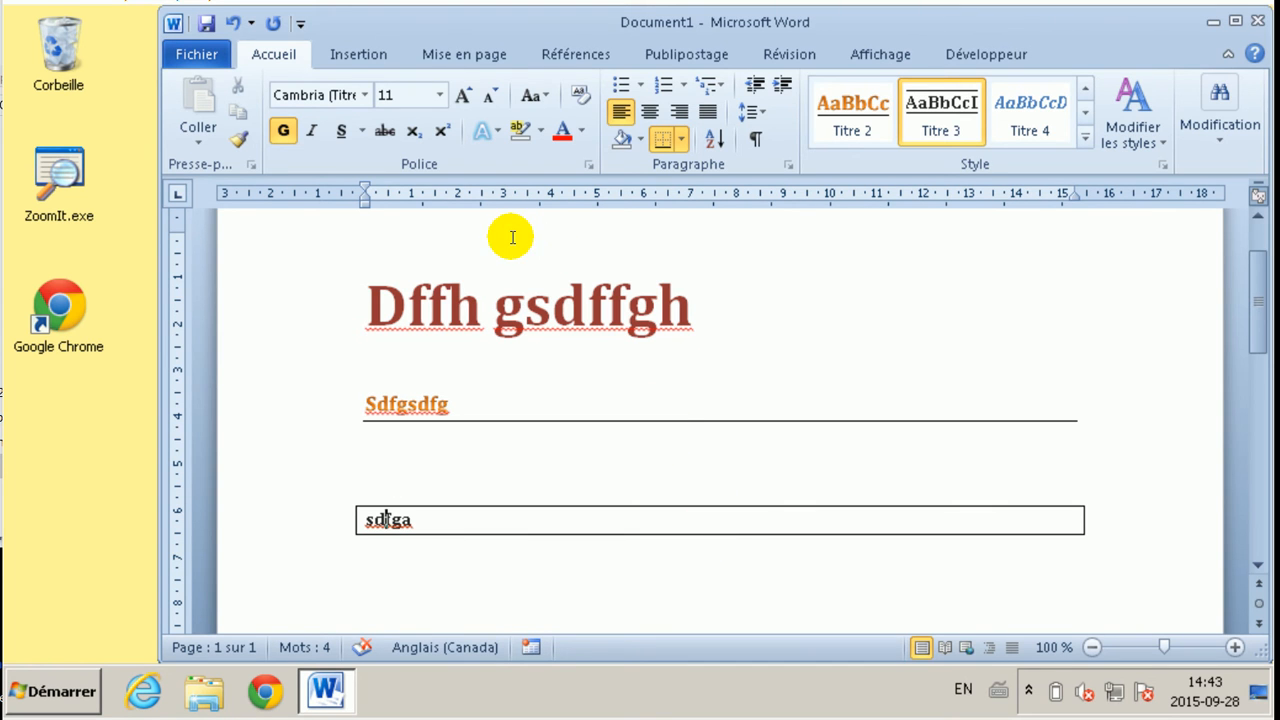
- Close the test document and Word without saving the changes
scroll(691, 408, up, 3)
click(433, 58)
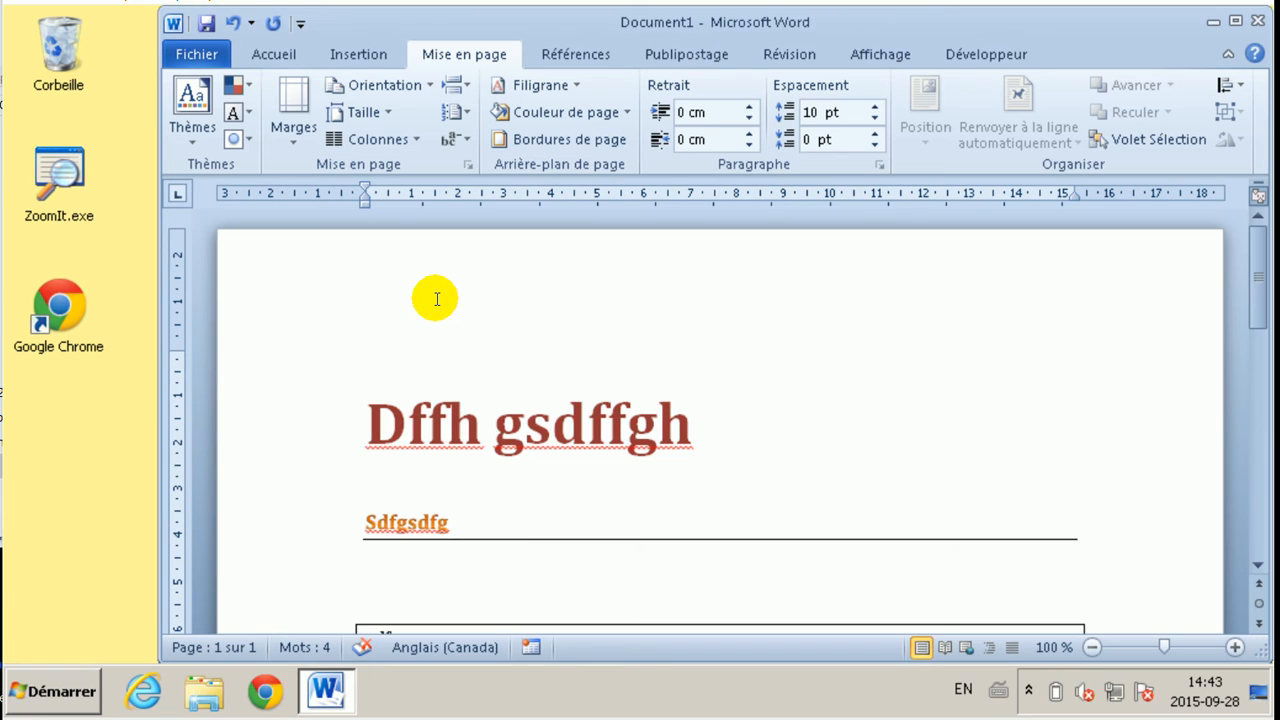
click(1258, 21)
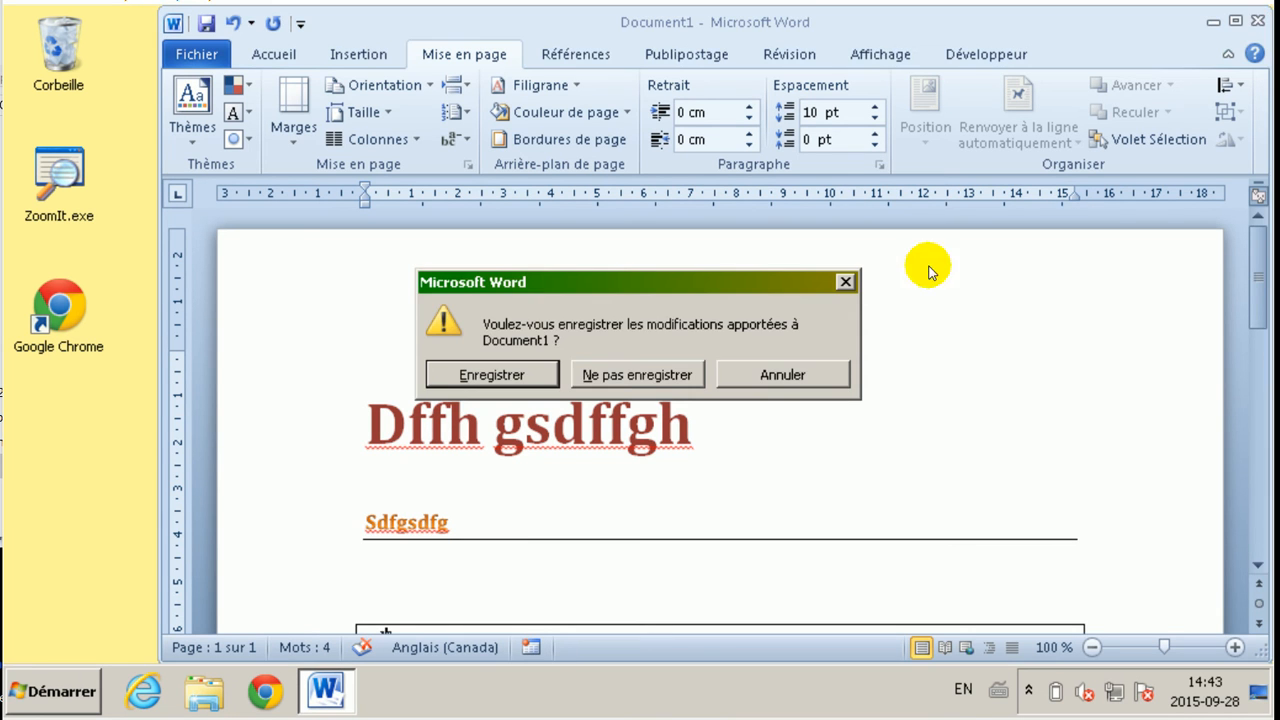
click(616, 372)
- Open the user's profile folder and browse to the Templates folder under AppData\Roaming\Microsoft
click(58, 690)
click(383, 212)
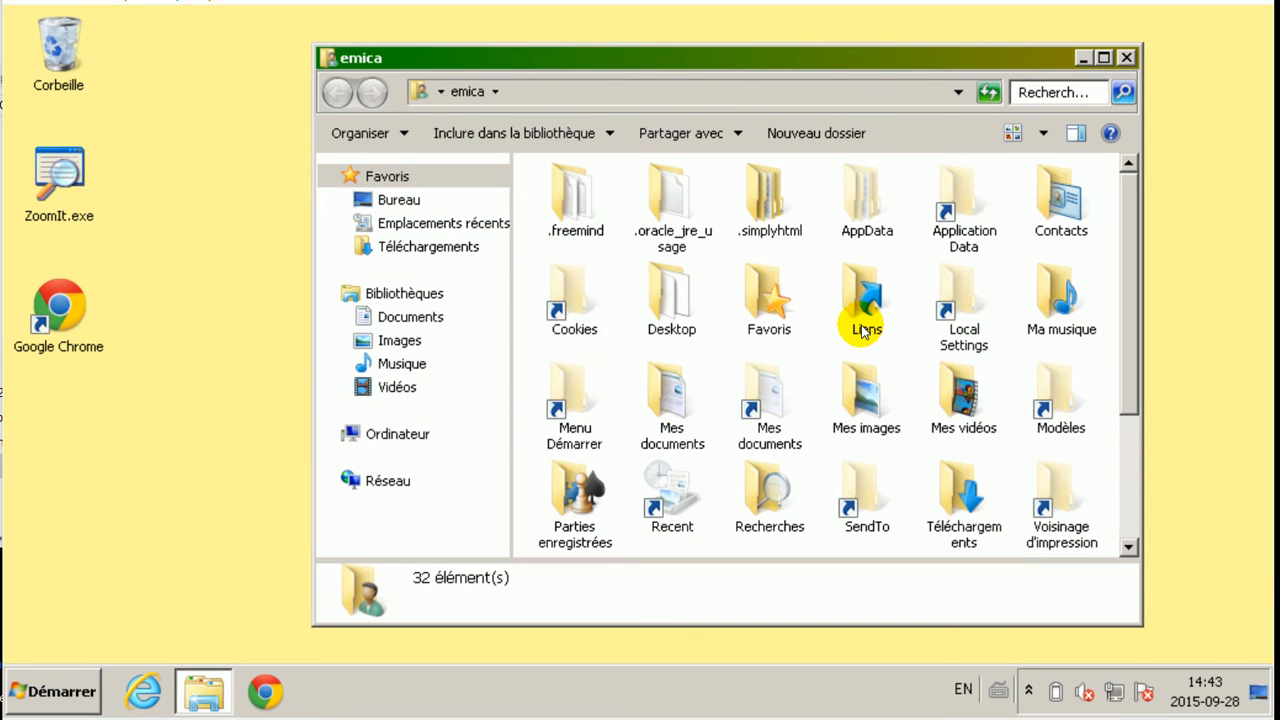
double_click(862, 200)
double_click(572, 258)
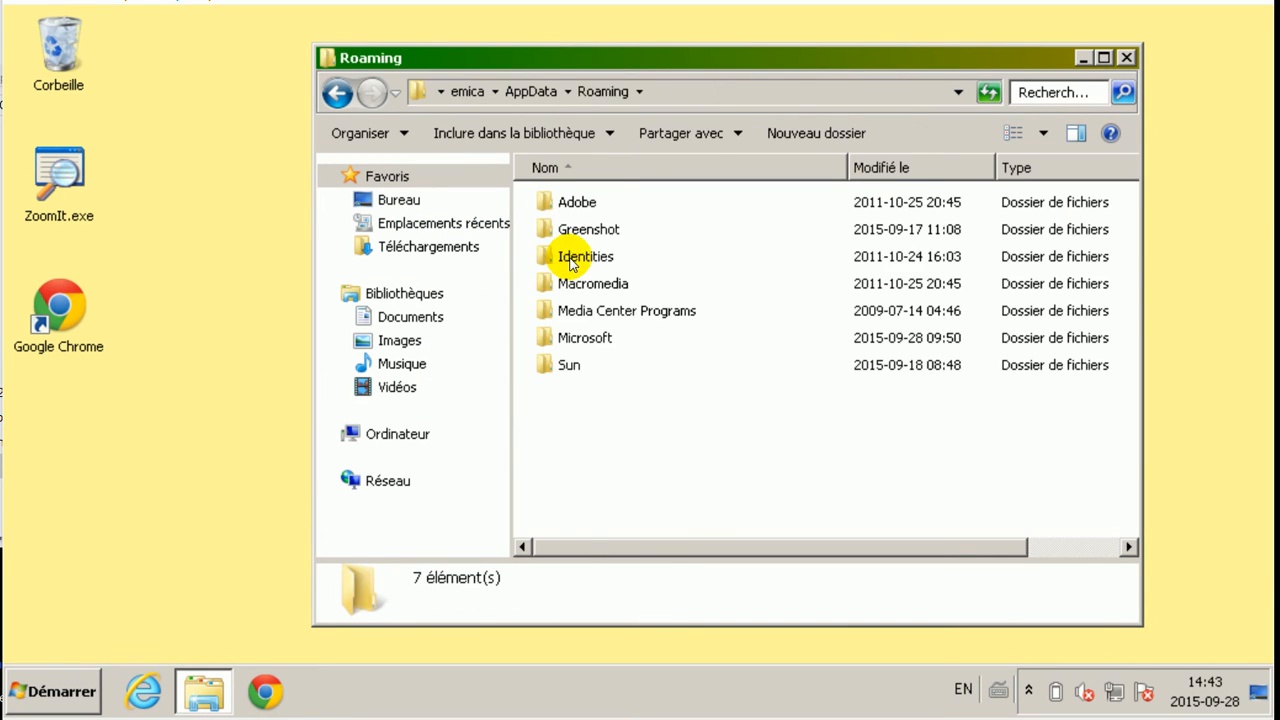
double_click(580, 340)
scroll(575, 400, down, 2)
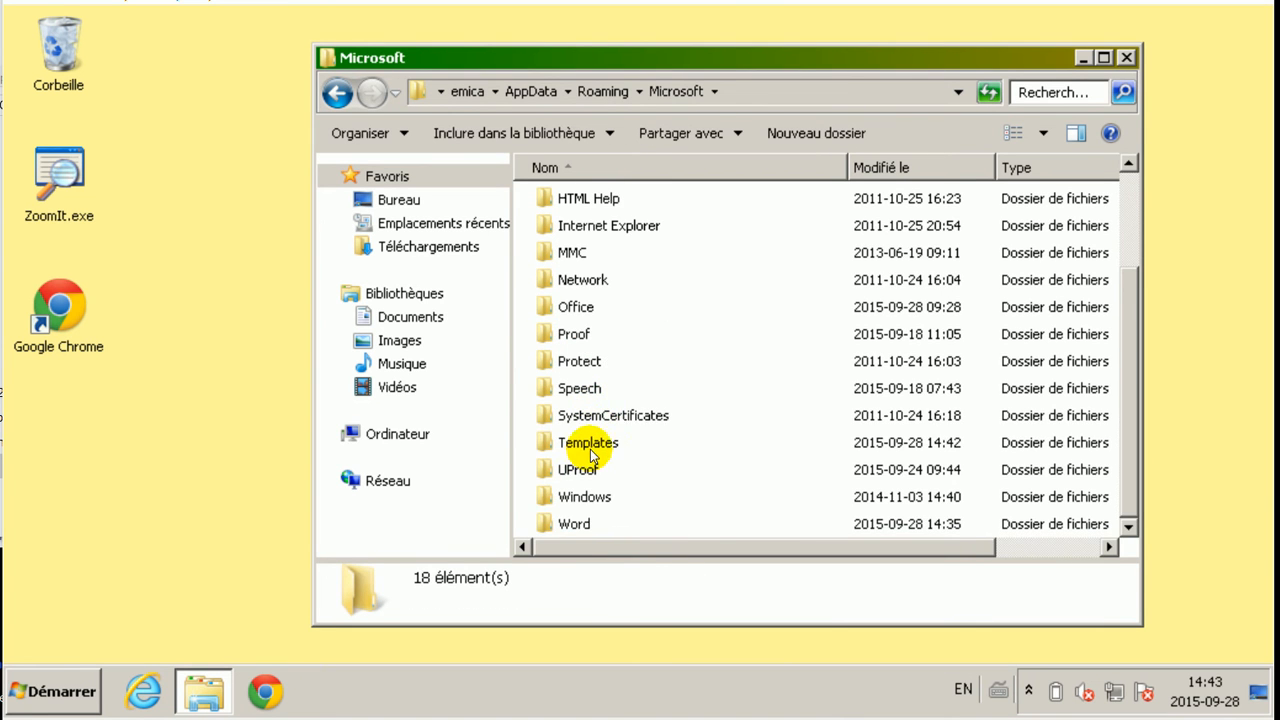
double_click(585, 446)
- Rename Normal.dotm in the Templates folder as ANCIEN.dotm
click(596, 365)
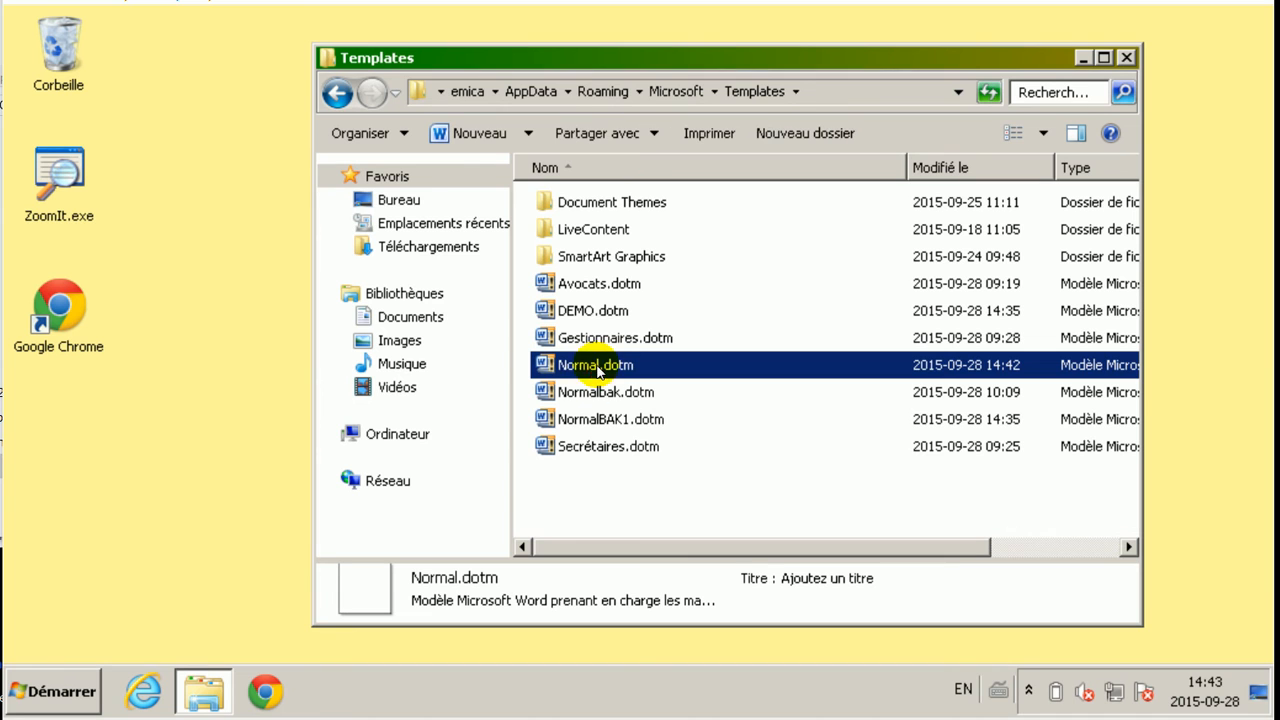
click(596, 365)
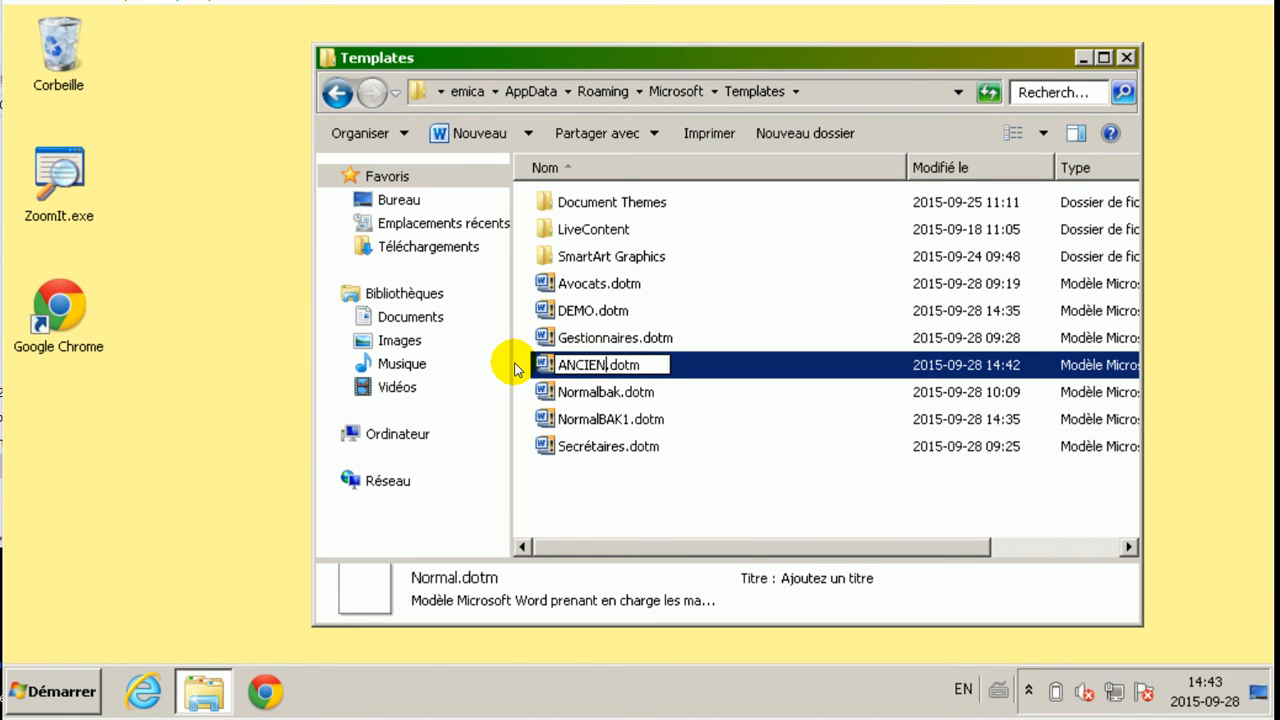
click(642, 390)
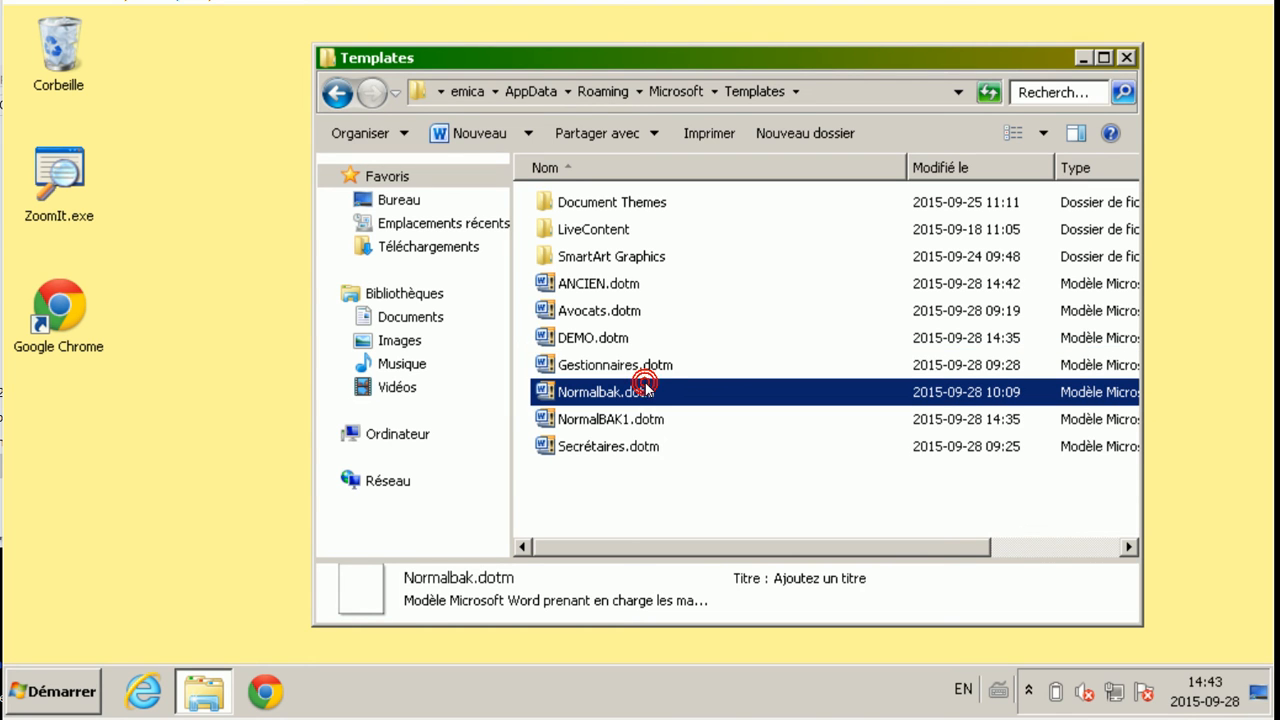
click(609, 508)
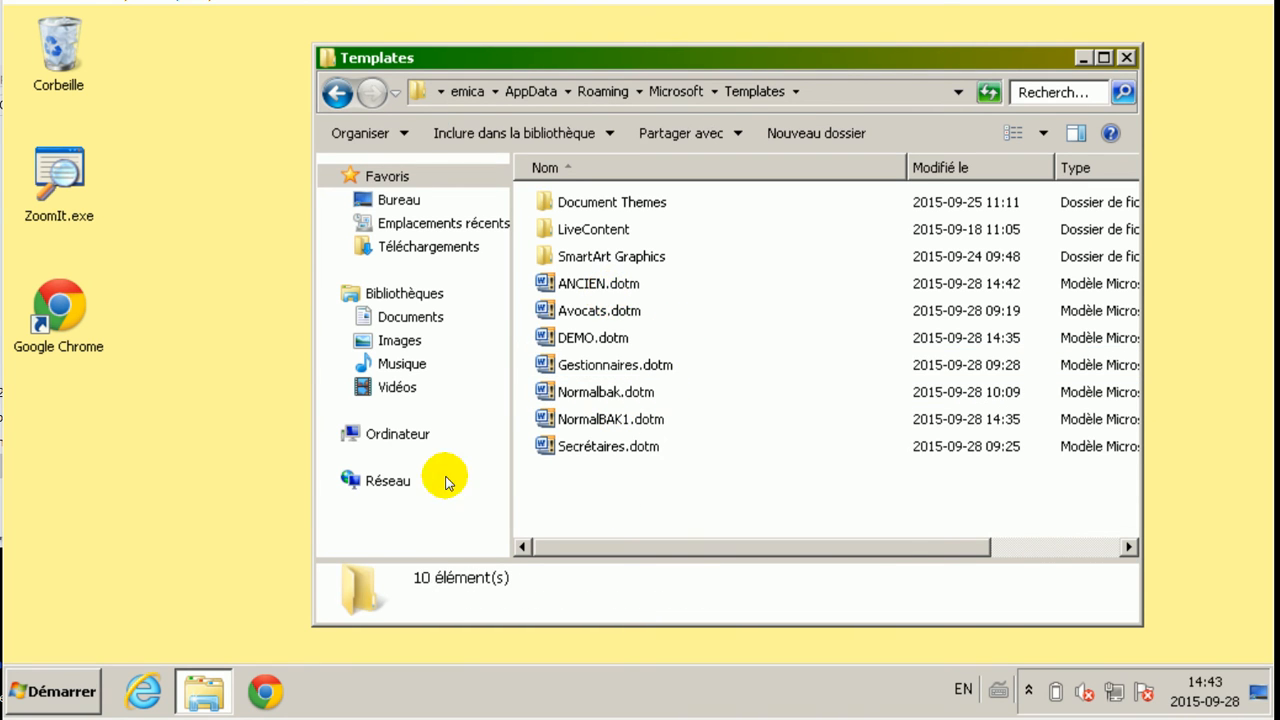
- Start Word to regenerate a default Normal.dotm, move its window fully into view, and close Word
click(45, 691)
click(160, 130)
double_click(982, 30)
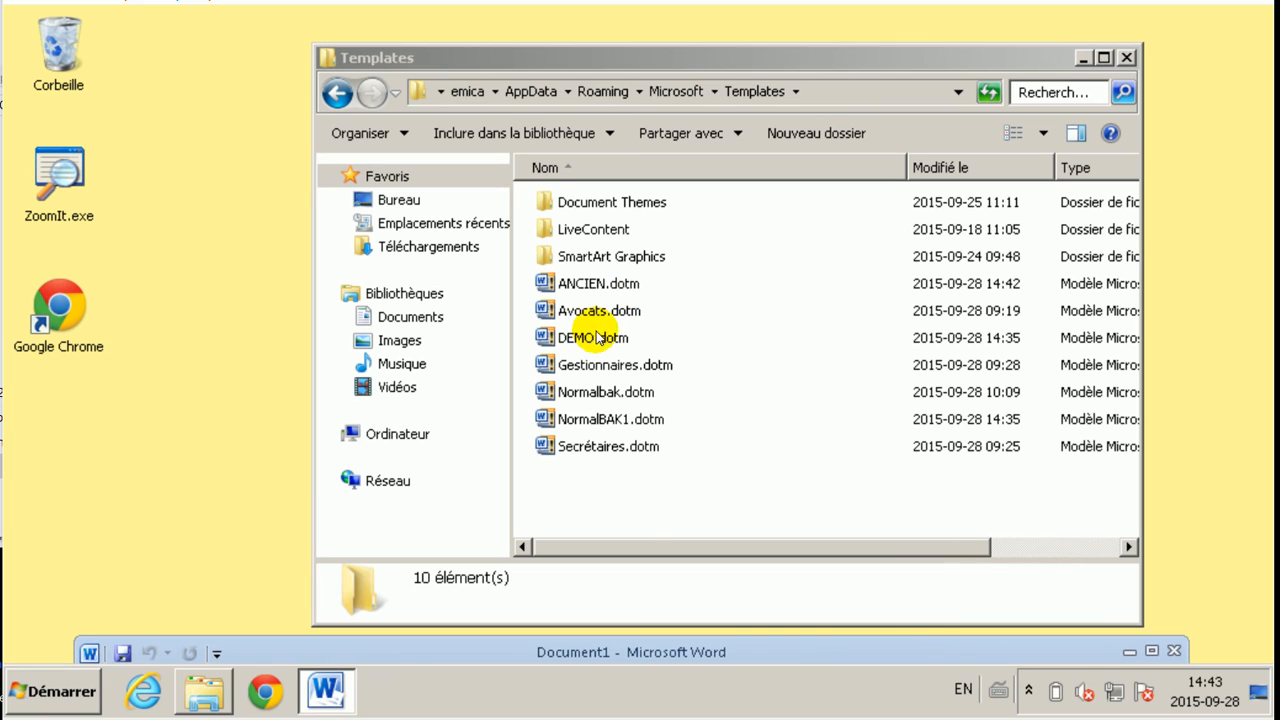
drag(331, 649, 425, 106)
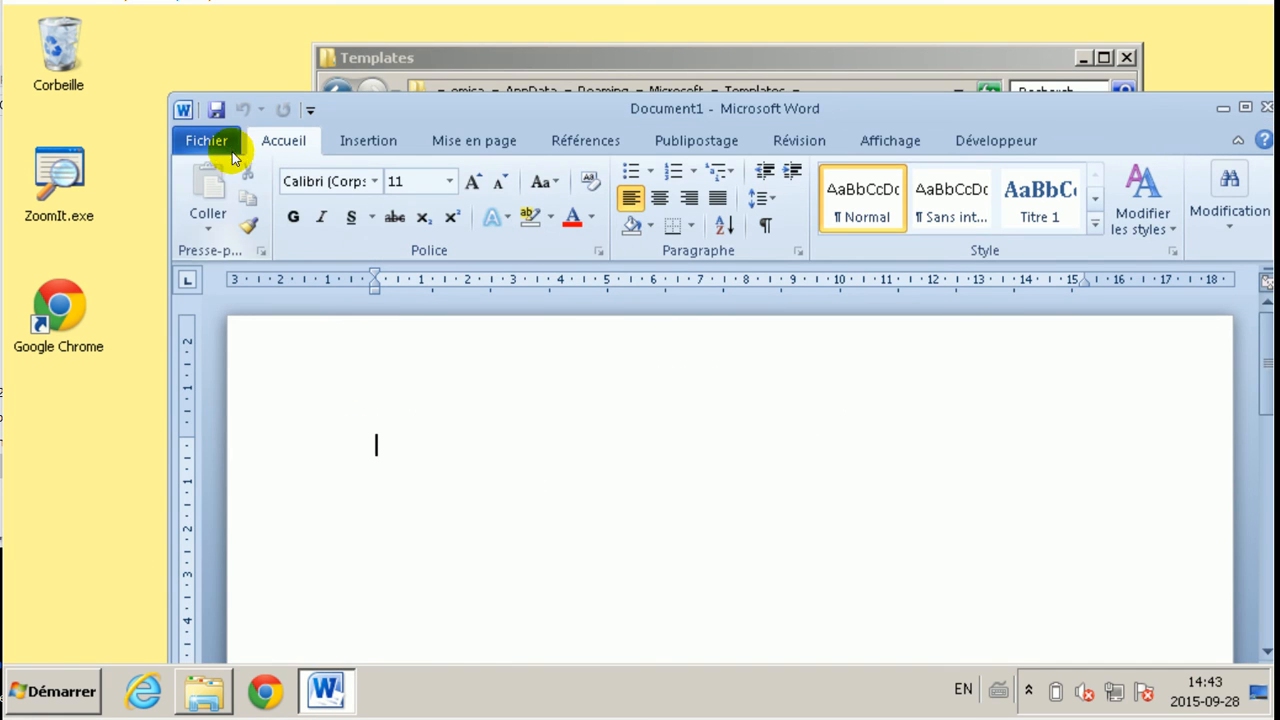
drag(1120, 111, 1032, 87)
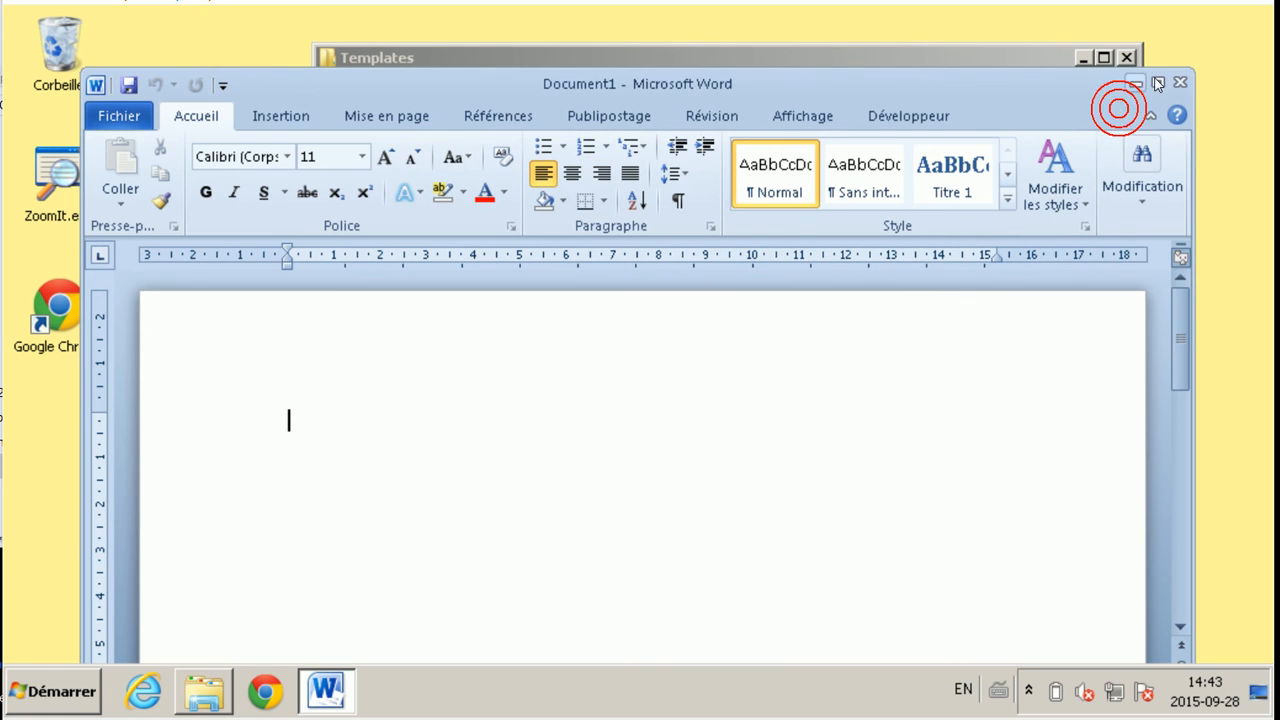
click(1176, 81)
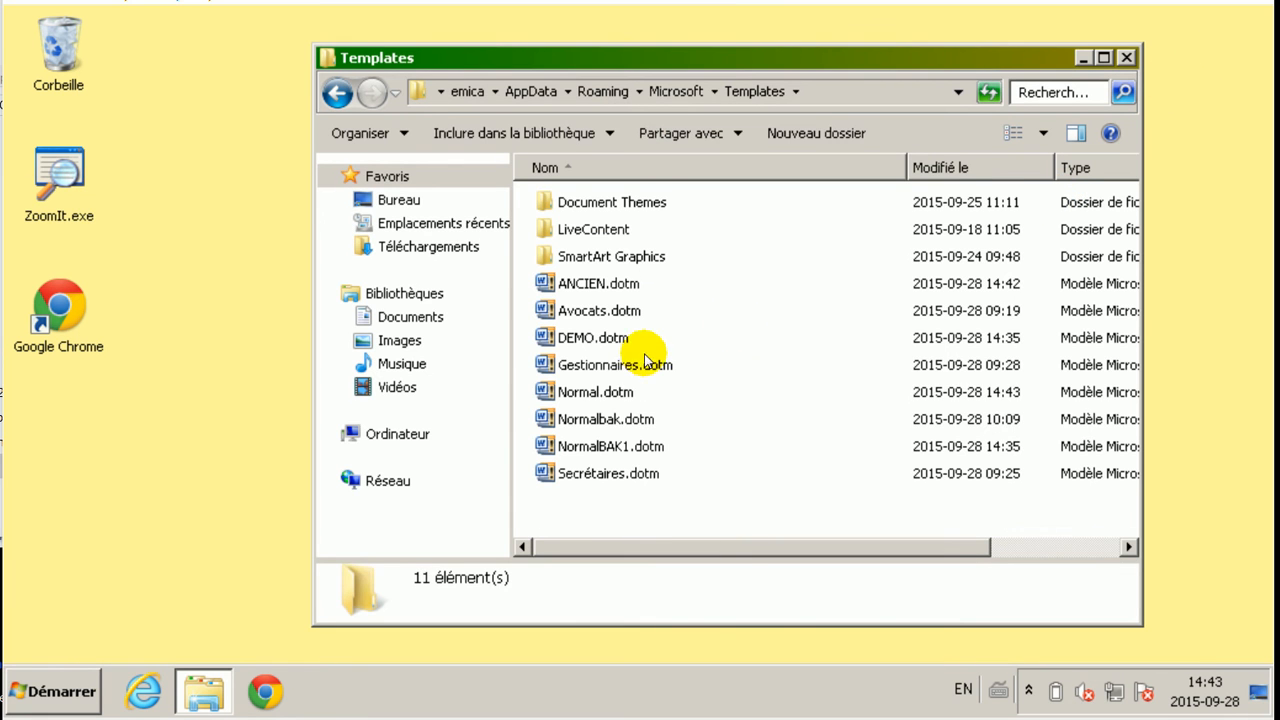
- Select the regenerated Normal.dotm in the Templates folder
click(614, 391)
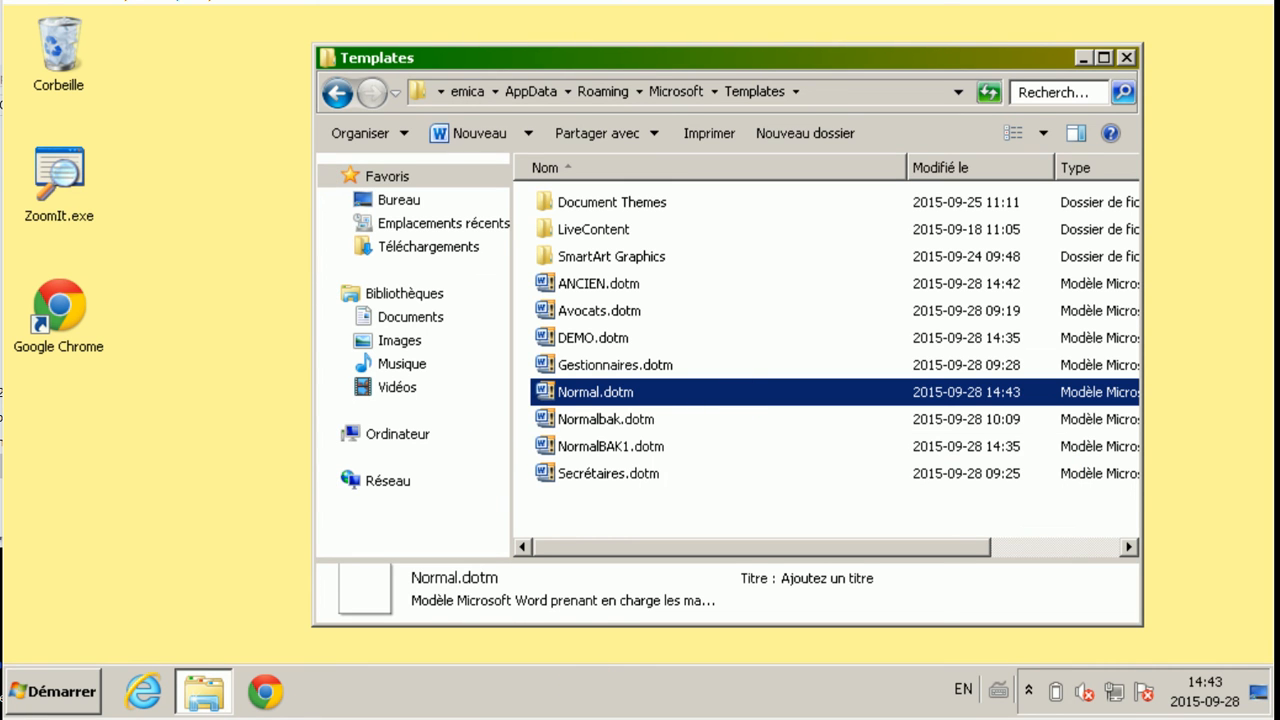
click(355, 714)
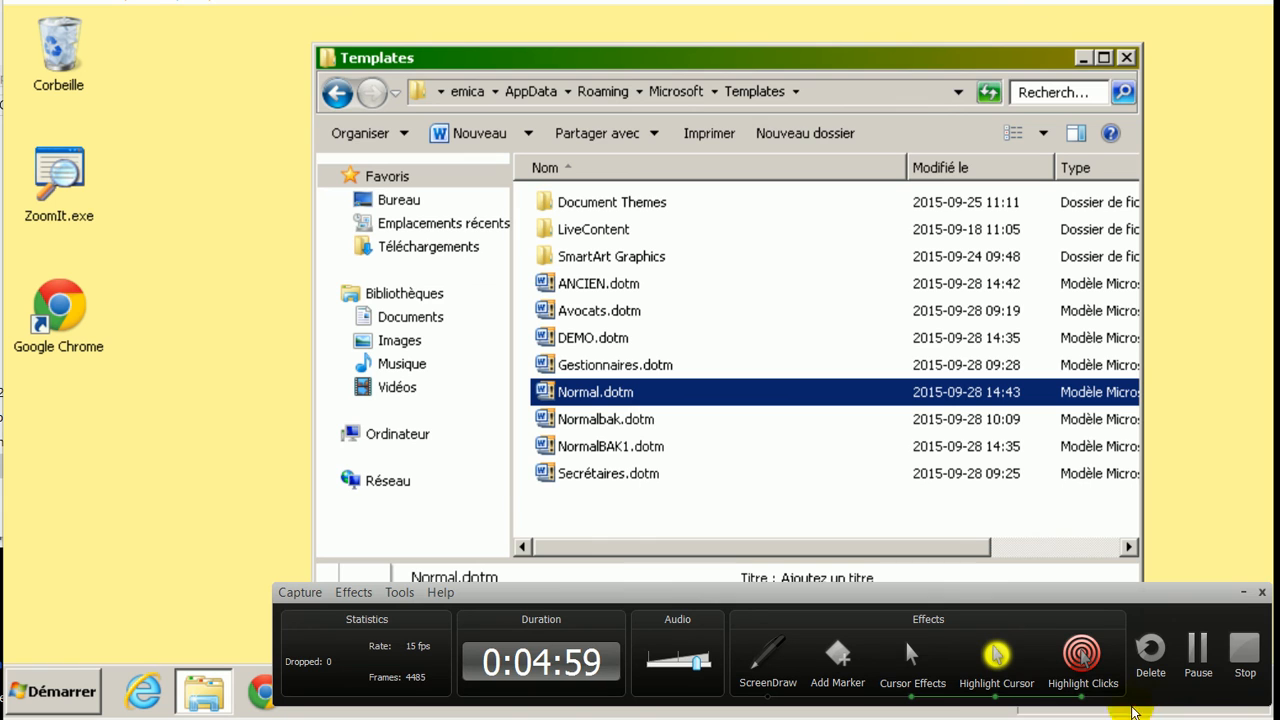